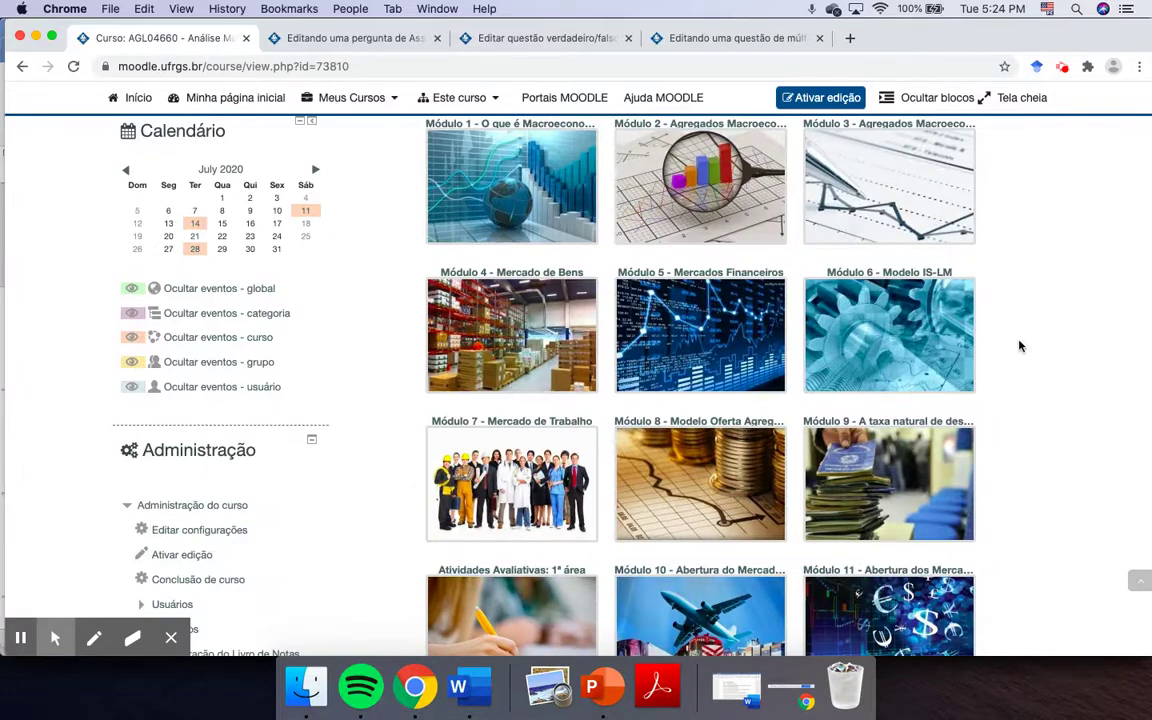
# Open the course's question bank and review the question types available for adding a new question.
pyautogui.scroll(-1, 1020, 346)
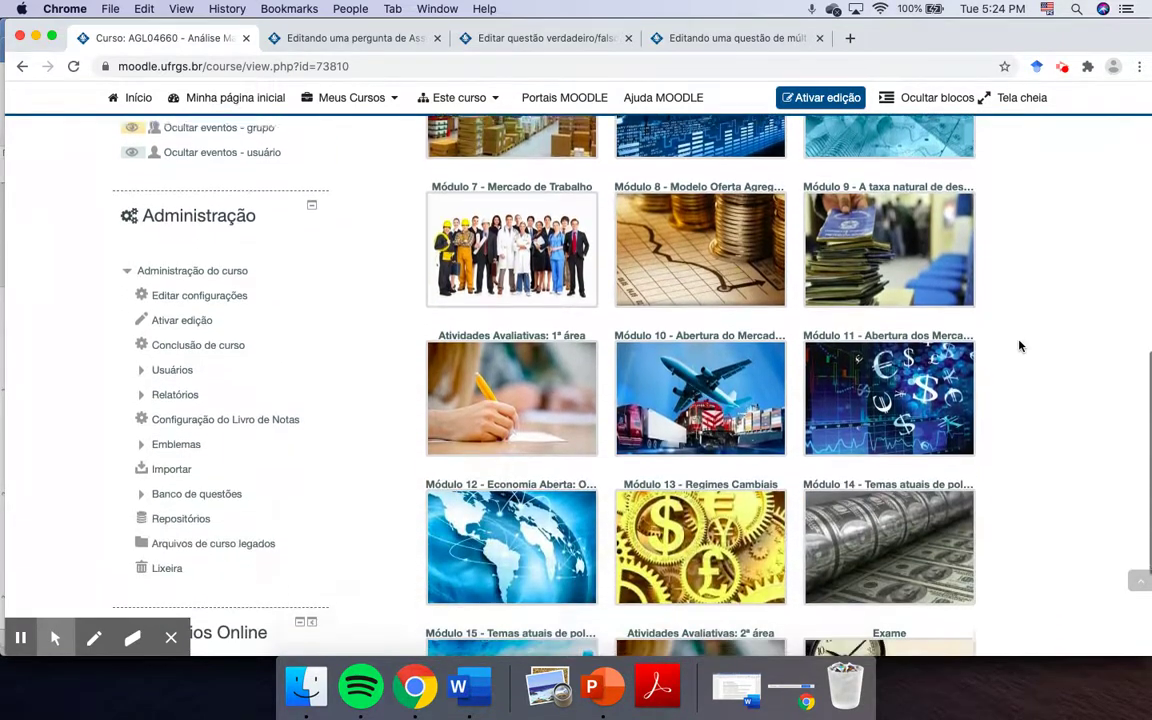
pyautogui.click(196, 486)
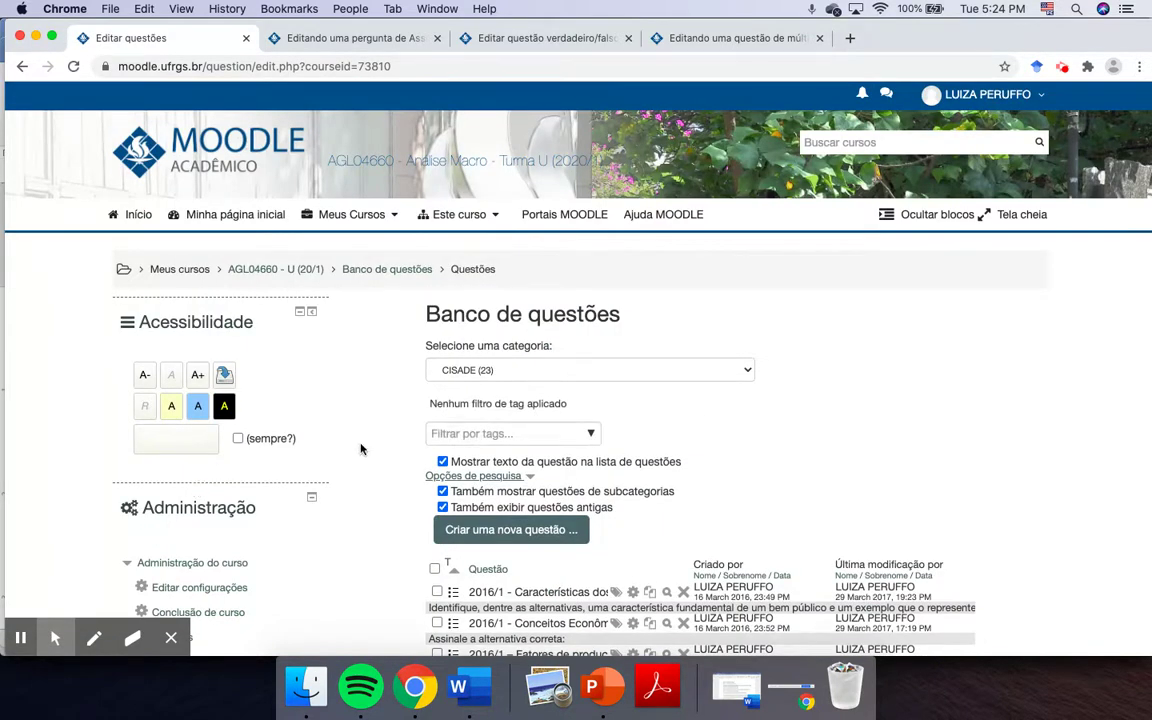
pyautogui.scroll(-1, 340, 430)
pyautogui.click(452, 468)
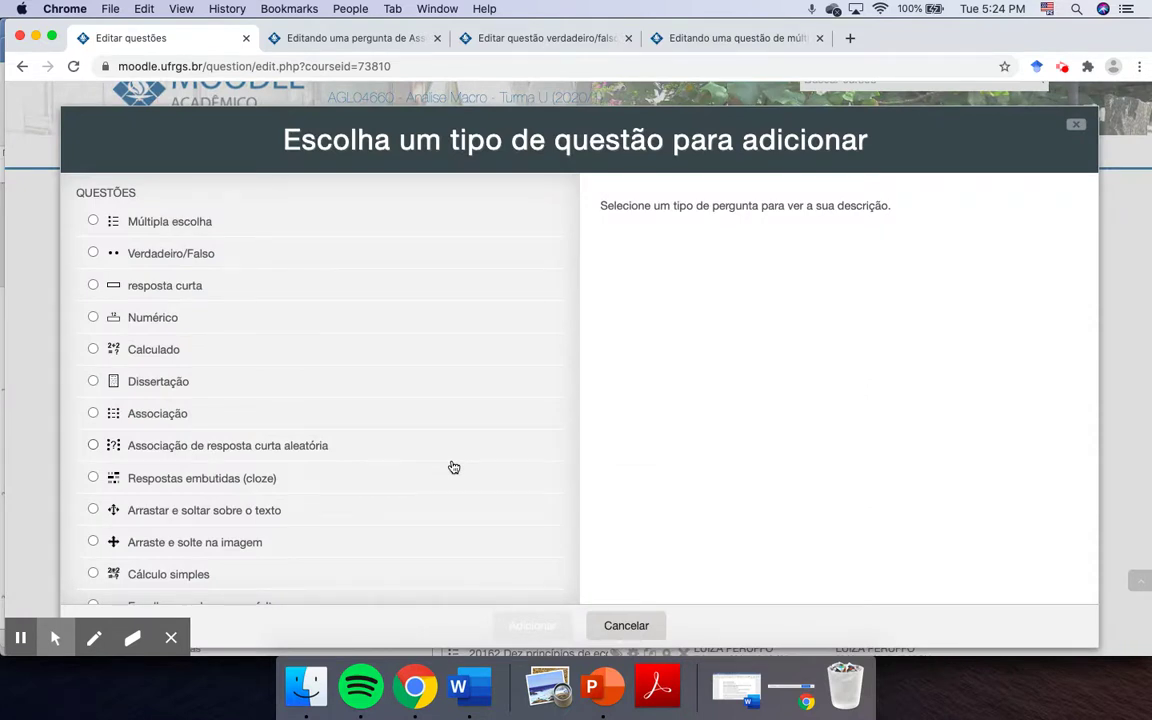
pyautogui.scroll(-4, 453, 467)
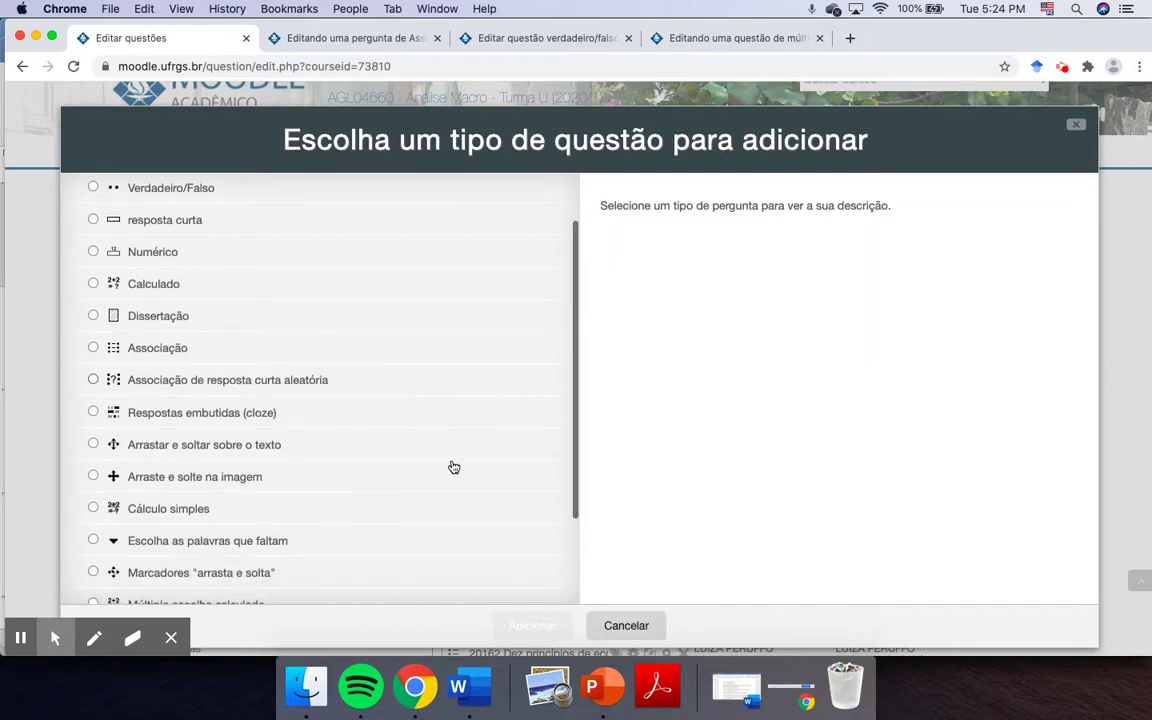
pyautogui.scroll(4, 453, 467)
pyautogui.scroll(1, 453, 467)
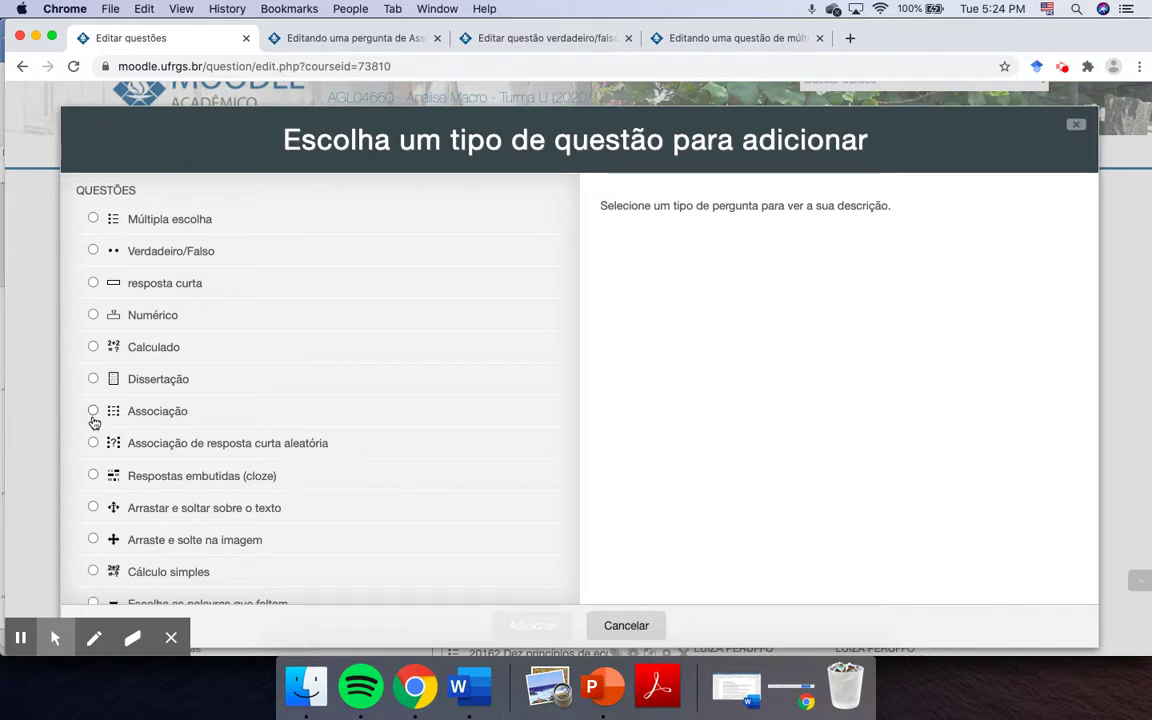
# Switch to the open matching question "Relacionar conceitos - Macroeconomia" and examine its category, name, question text and general feedback settings.
pyautogui.click(345, 38)
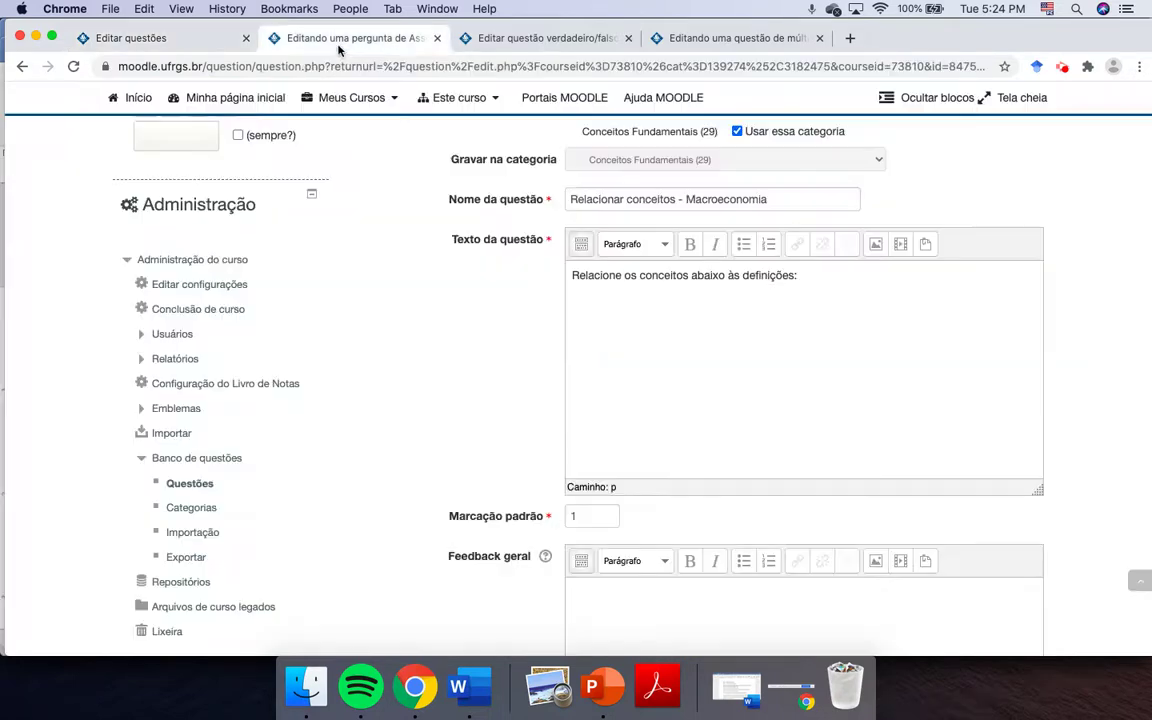
pyautogui.scroll(5, 392, 270)
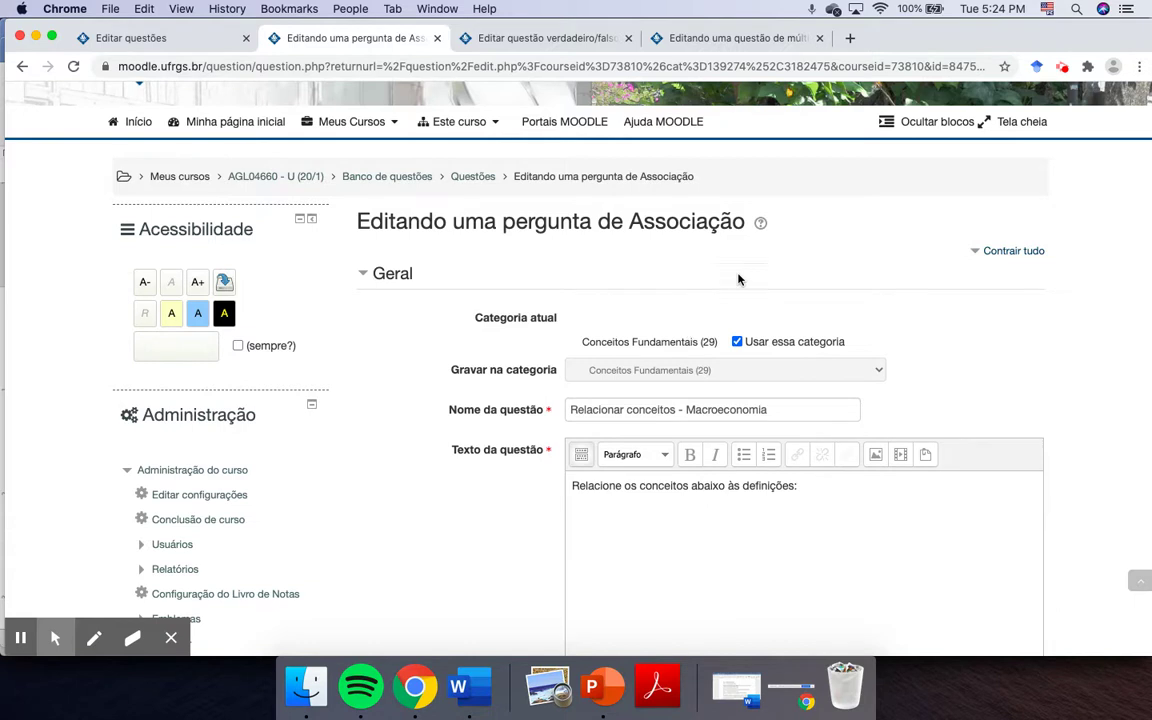
pyautogui.scroll(-3, 1005, 367)
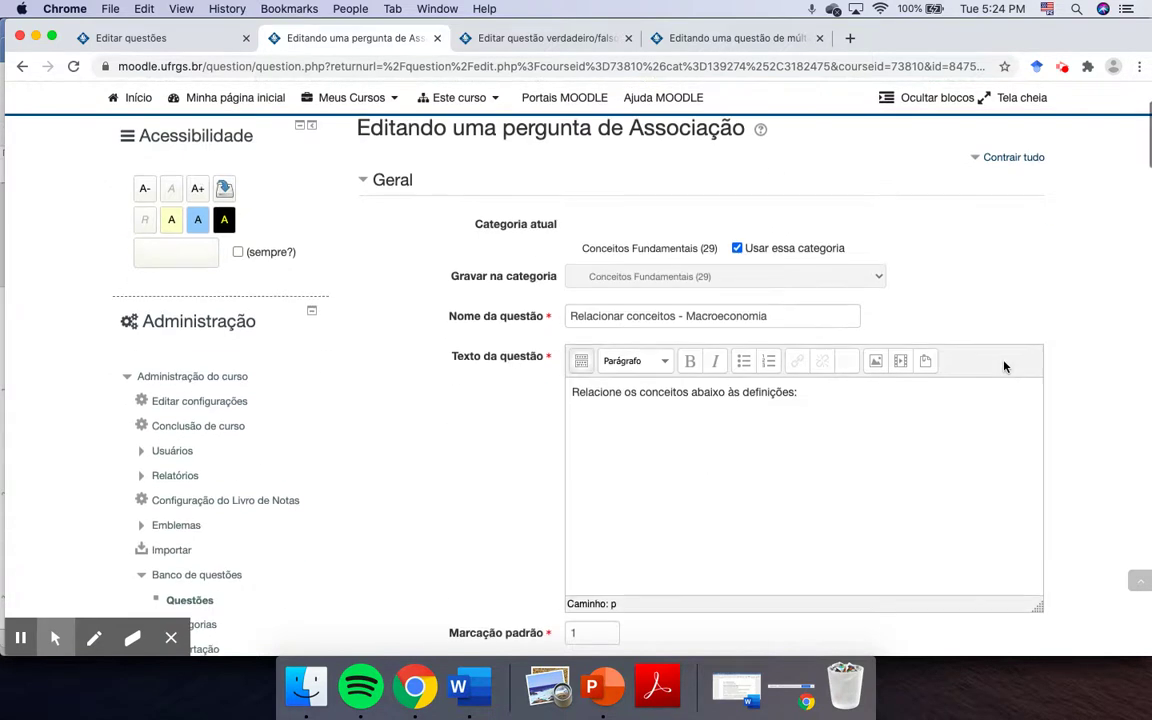
pyautogui.scroll(1, 1004, 361)
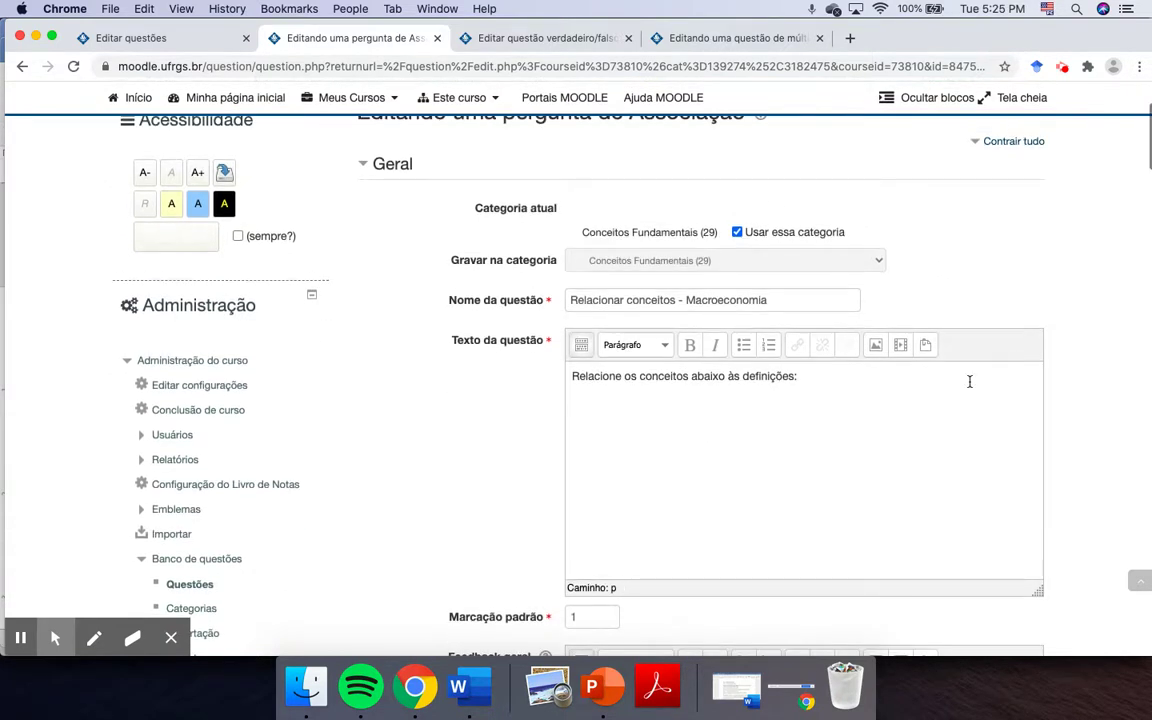
pyautogui.scroll(-2, 945, 440)
pyautogui.scroll(-2, 939, 457)
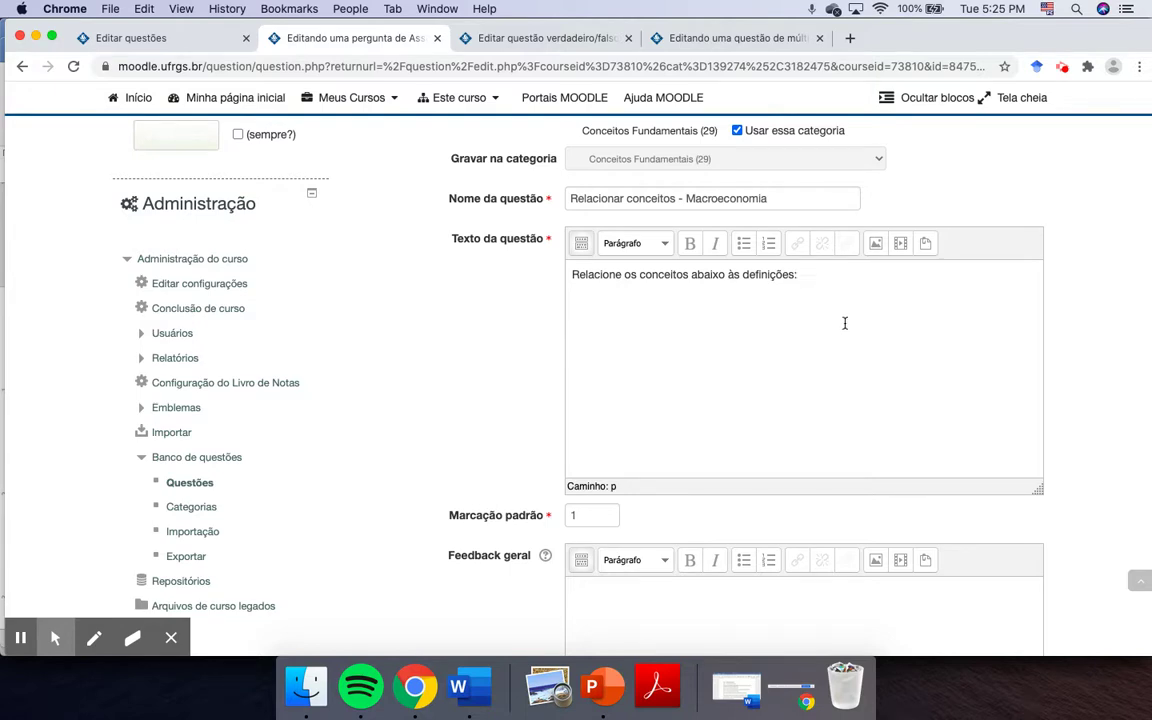
pyautogui.scroll(-5, 844, 323)
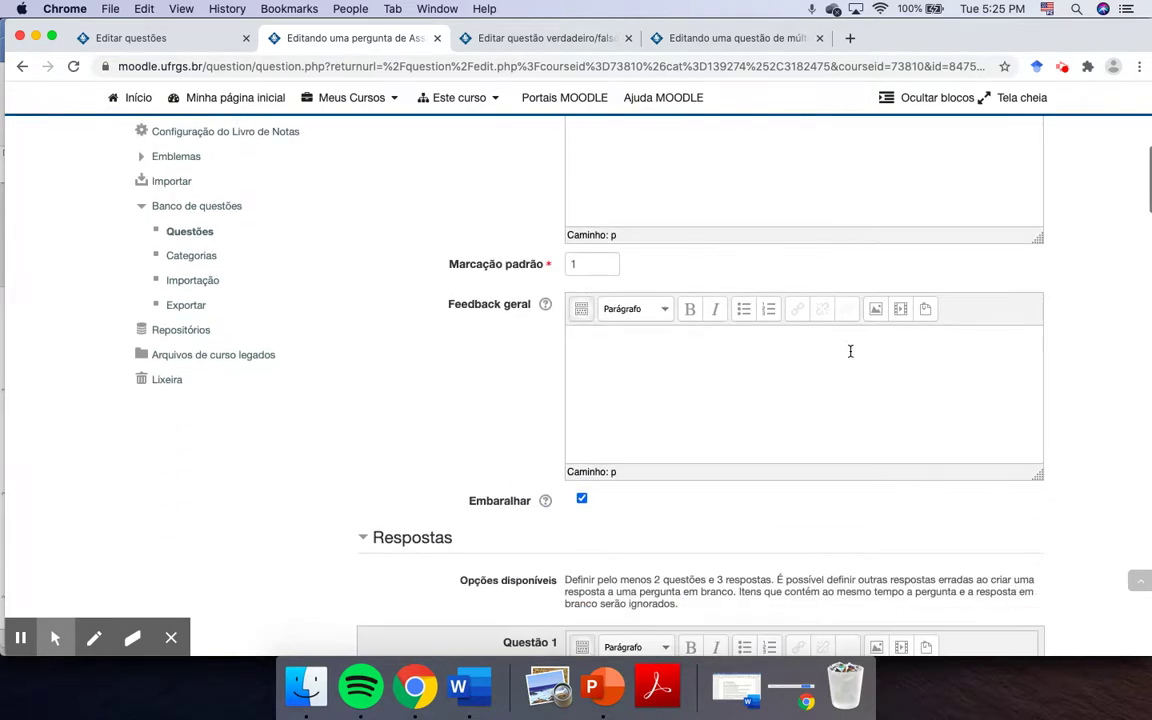
# Examine the definitions and their matching answers in Questão 1 through Questão 7.
pyautogui.scroll(-6, 850, 351)
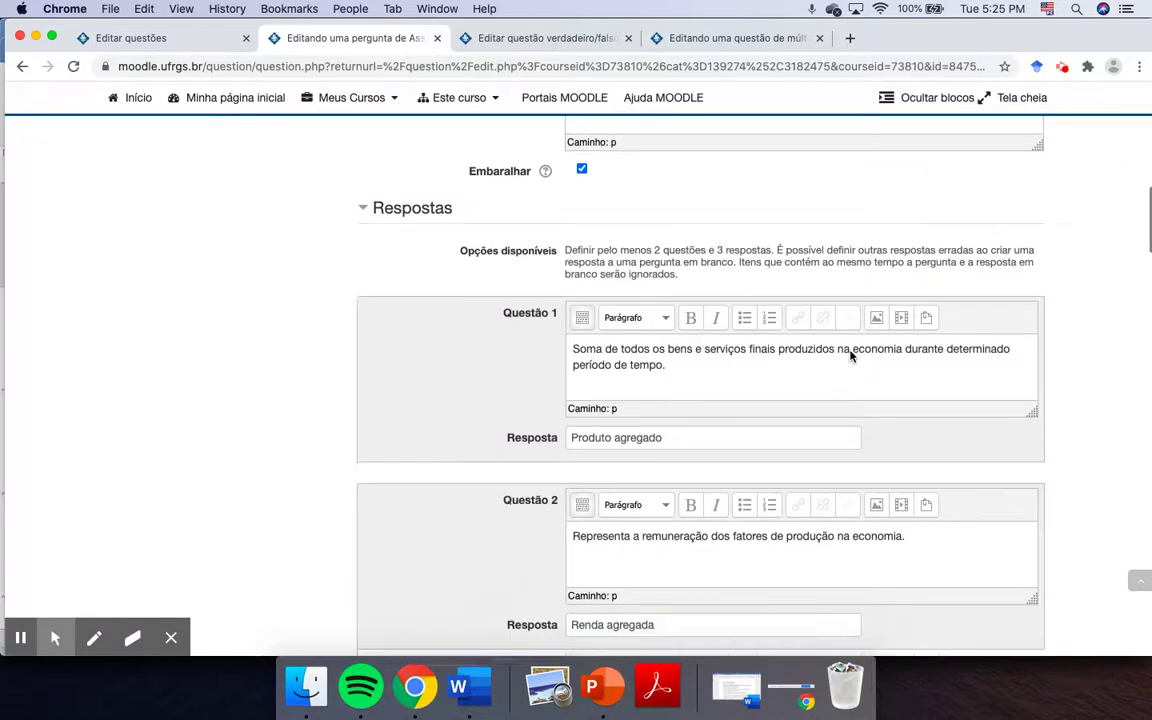
pyautogui.scroll(-1, 850, 356)
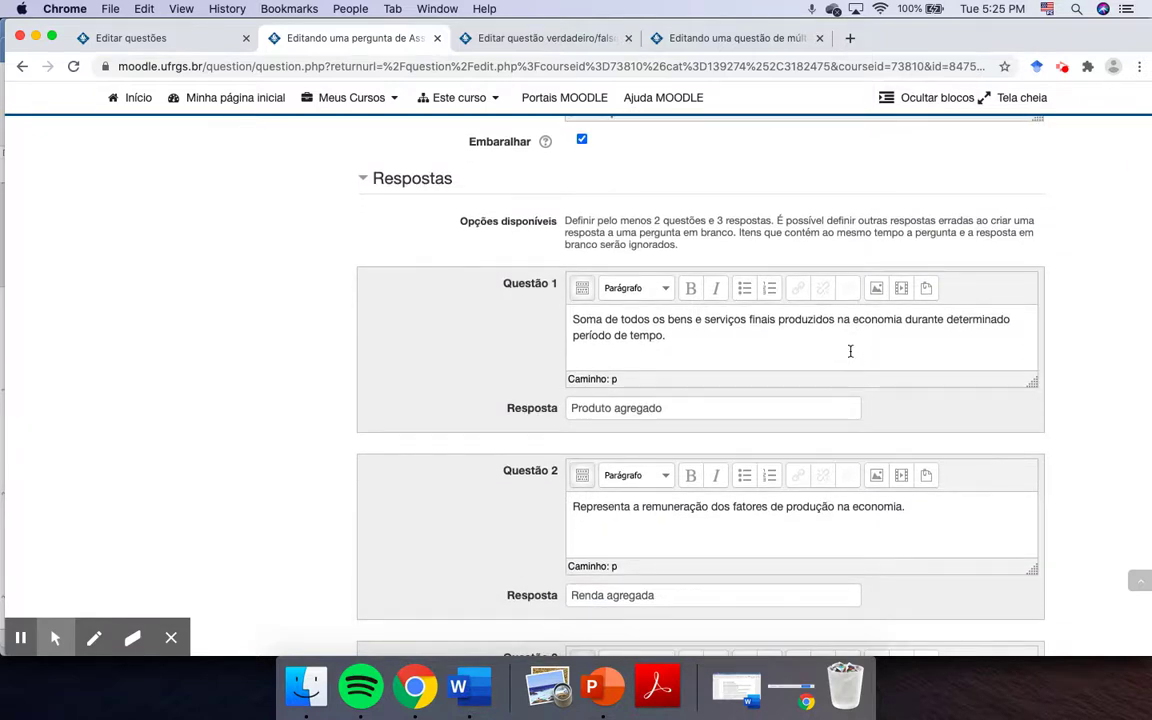
pyautogui.scroll(-6, 785, 350)
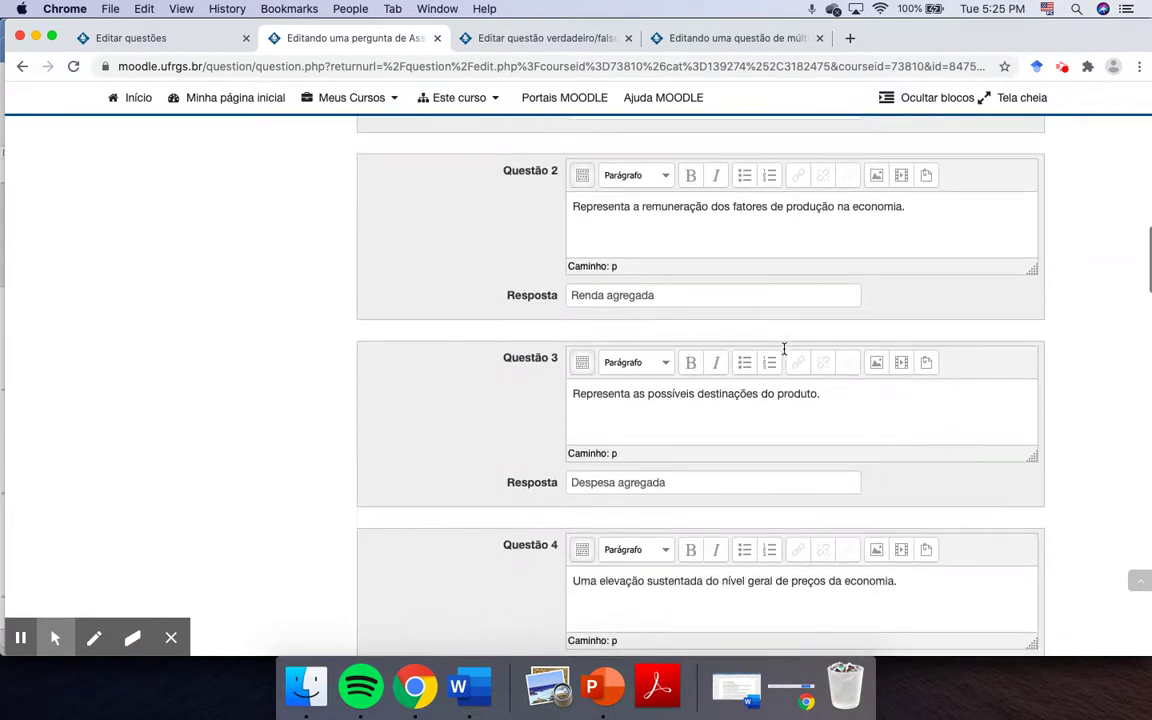
pyautogui.scroll(-14, 785, 352)
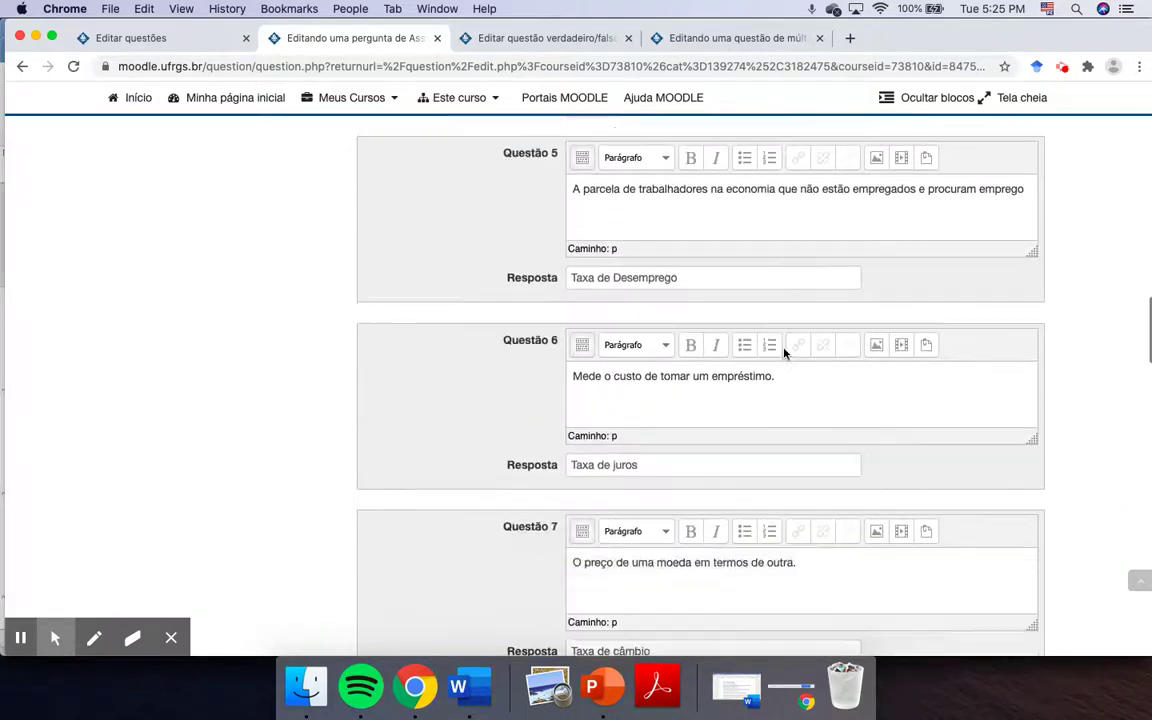
pyautogui.scroll(-4, 785, 352)
pyautogui.scroll(4, 784, 352)
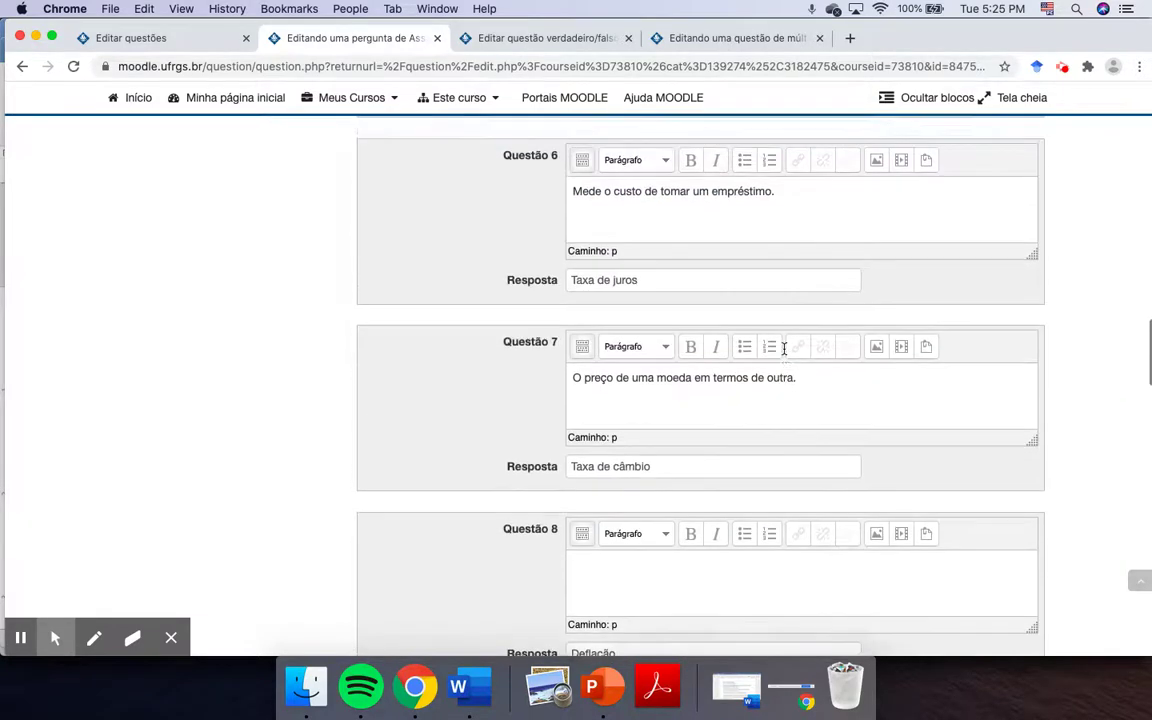
pyautogui.scroll(-1, 784, 350)
pyautogui.scroll(1, 784, 350)
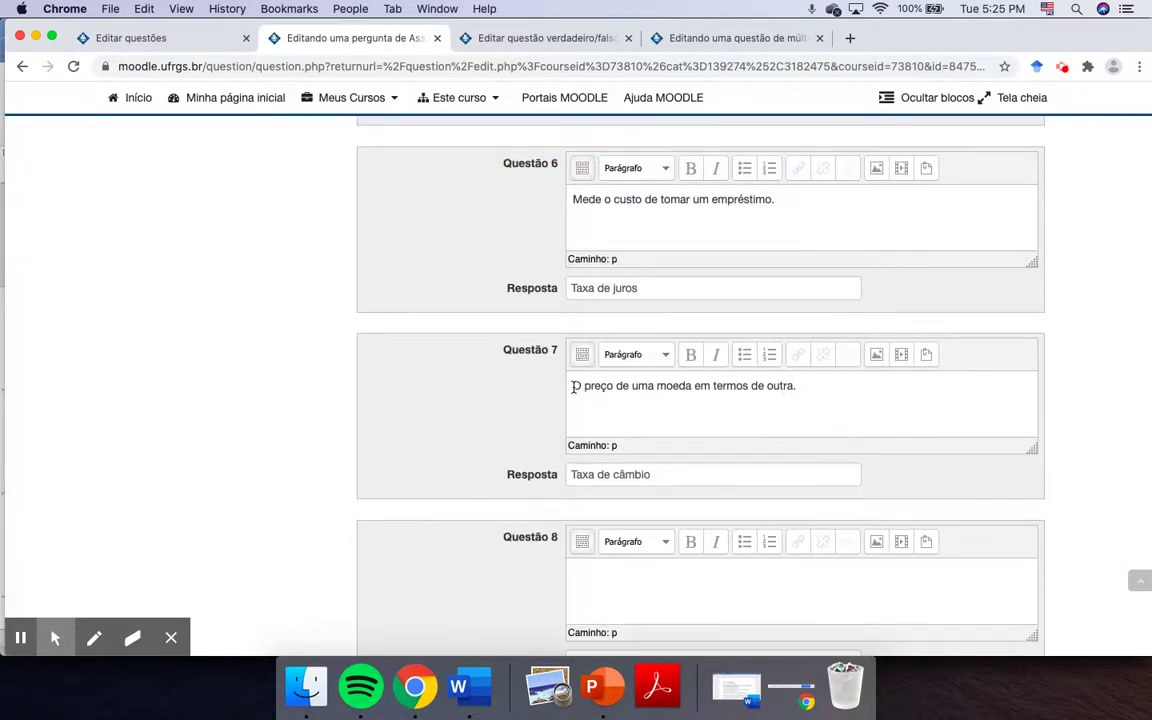
# Examine the extra answers without question text in Questão 8 through Questão 11, focusing on the Questão 8 answer "Deflação".
pyautogui.scroll(1, 575, 386)
pyautogui.scroll(-3, 576, 393)
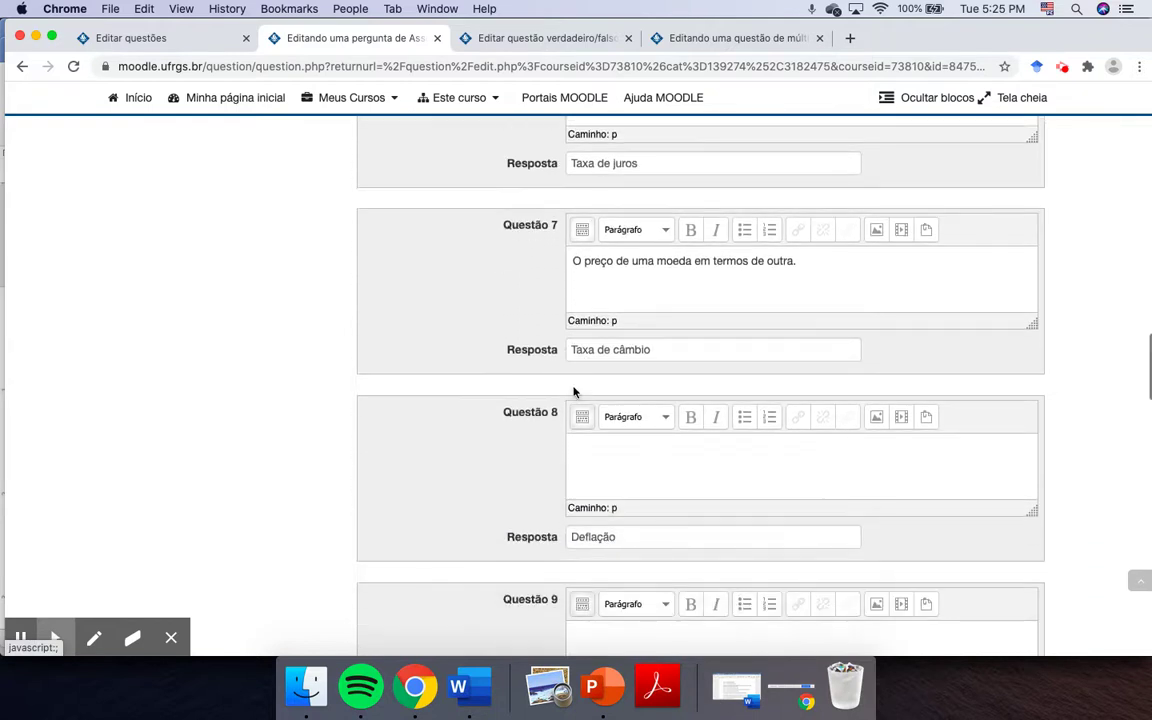
pyautogui.scroll(-3, 576, 393)
pyautogui.scroll(-5, 630, 417)
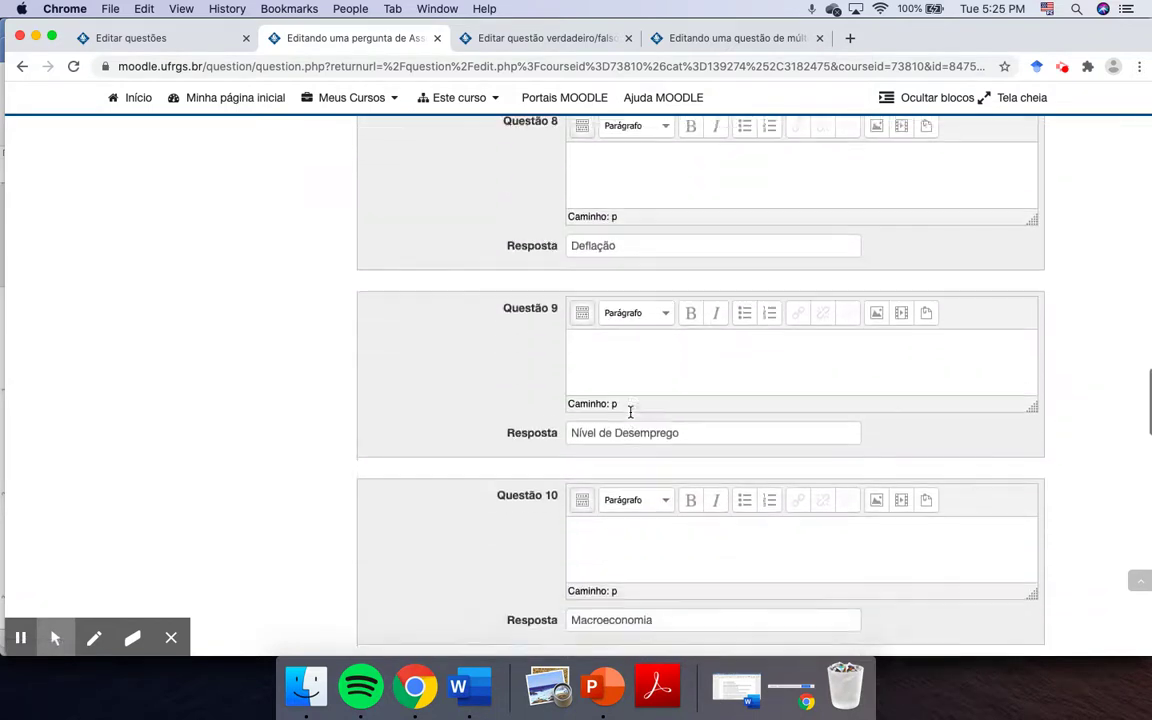
pyautogui.scroll(-2, 630, 417)
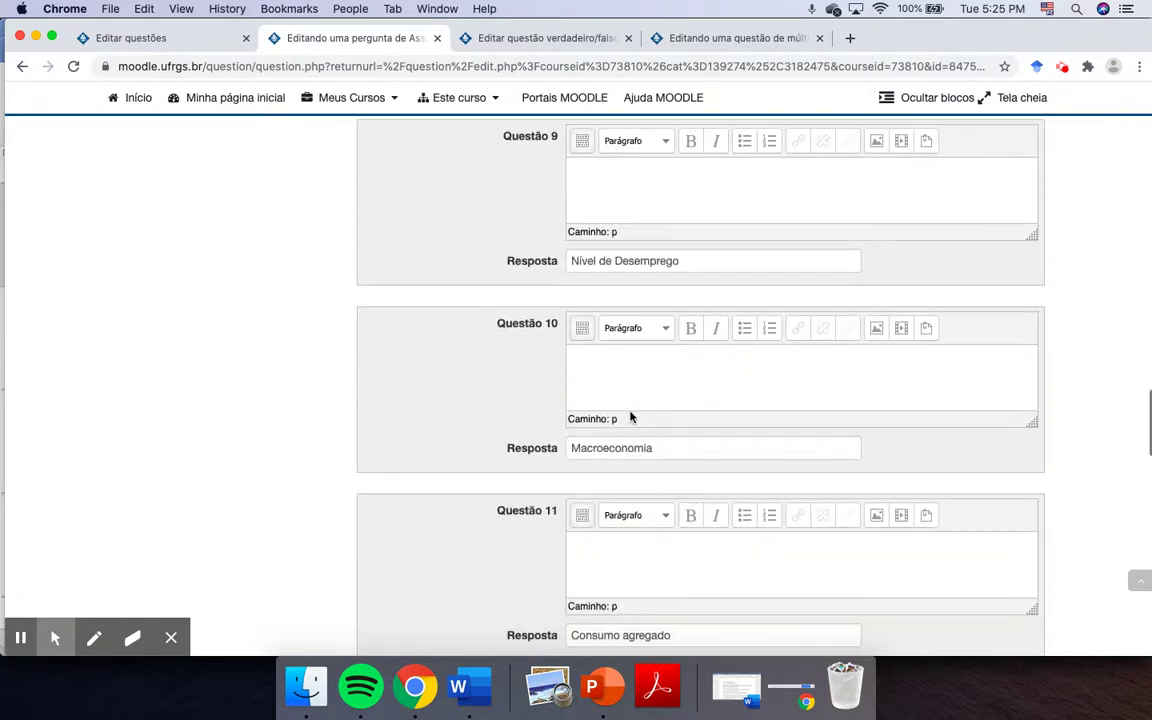
pyautogui.scroll(3, 630, 477)
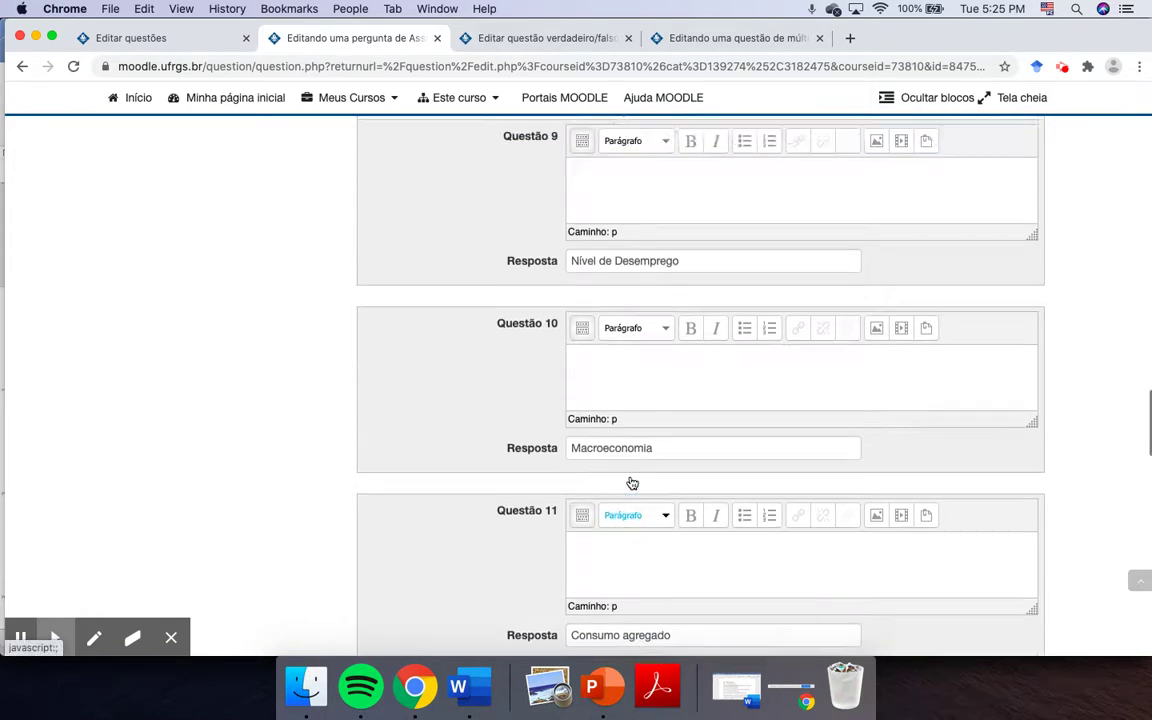
pyautogui.scroll(8, 630, 477)
pyautogui.scroll(-4, 628, 493)
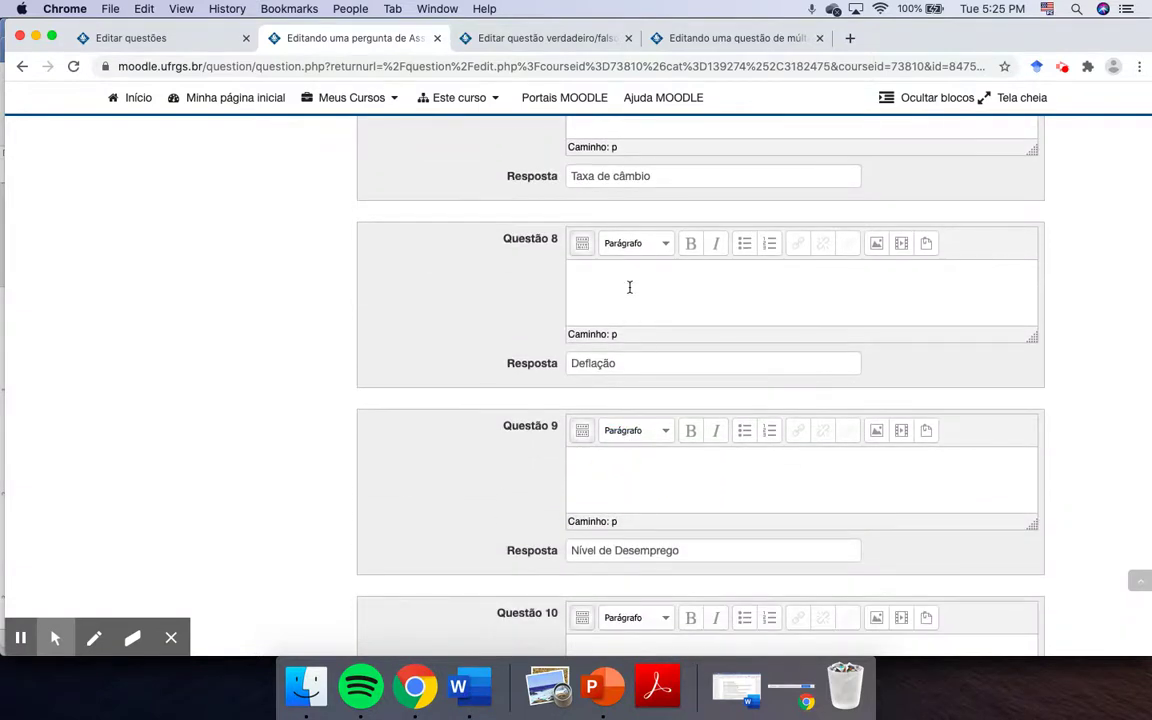
pyautogui.click(621, 362)
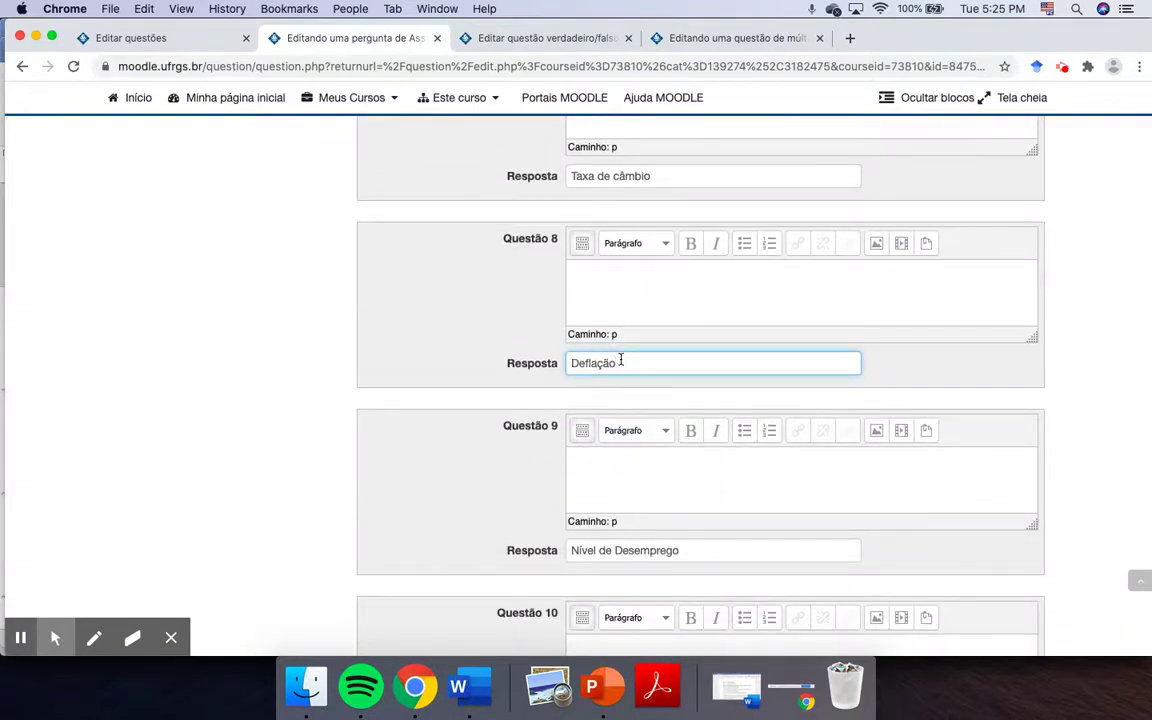
pyautogui.click(660, 284)
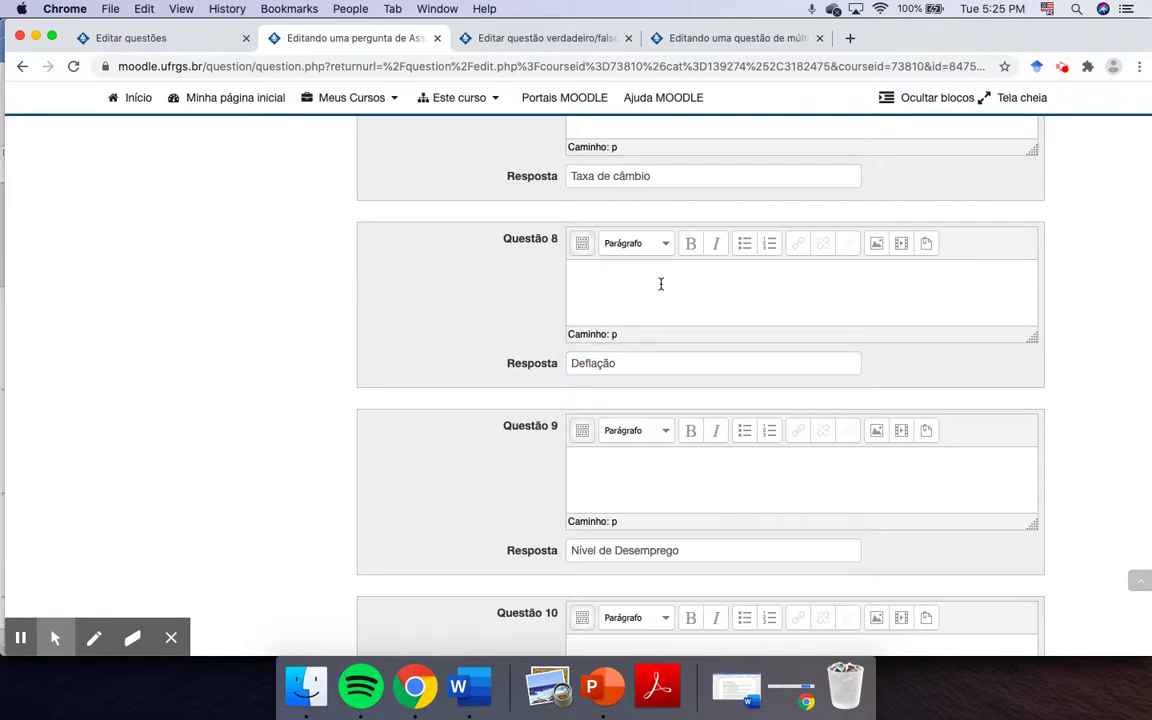
# Return to Questão 1 and review every definition and answer pair in order, down to the combined feedback section.
pyautogui.scroll(20, 660, 284)
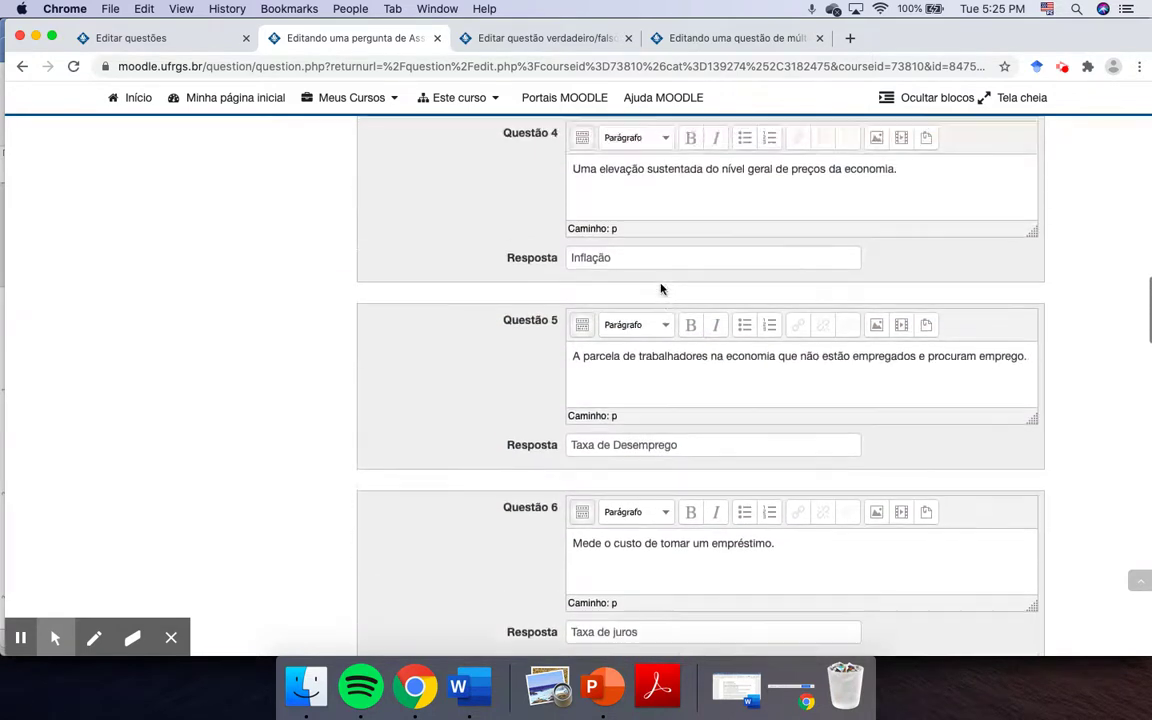
pyautogui.scroll(8, 660, 288)
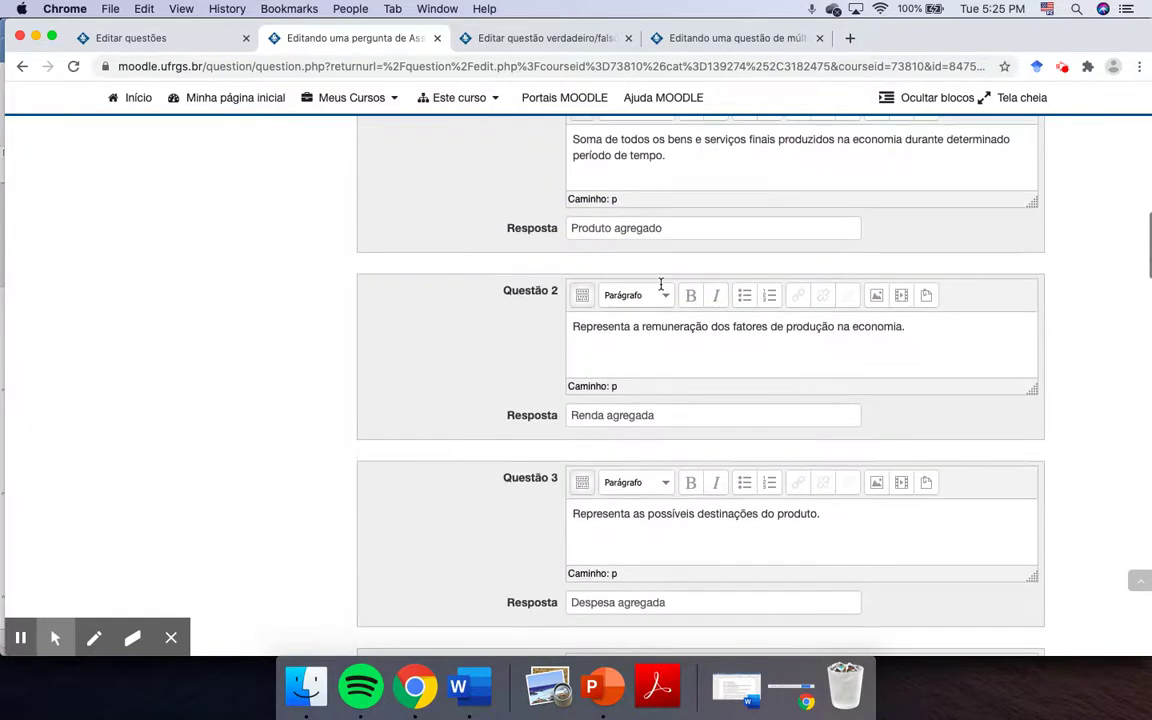
pyautogui.scroll(1, 660, 288)
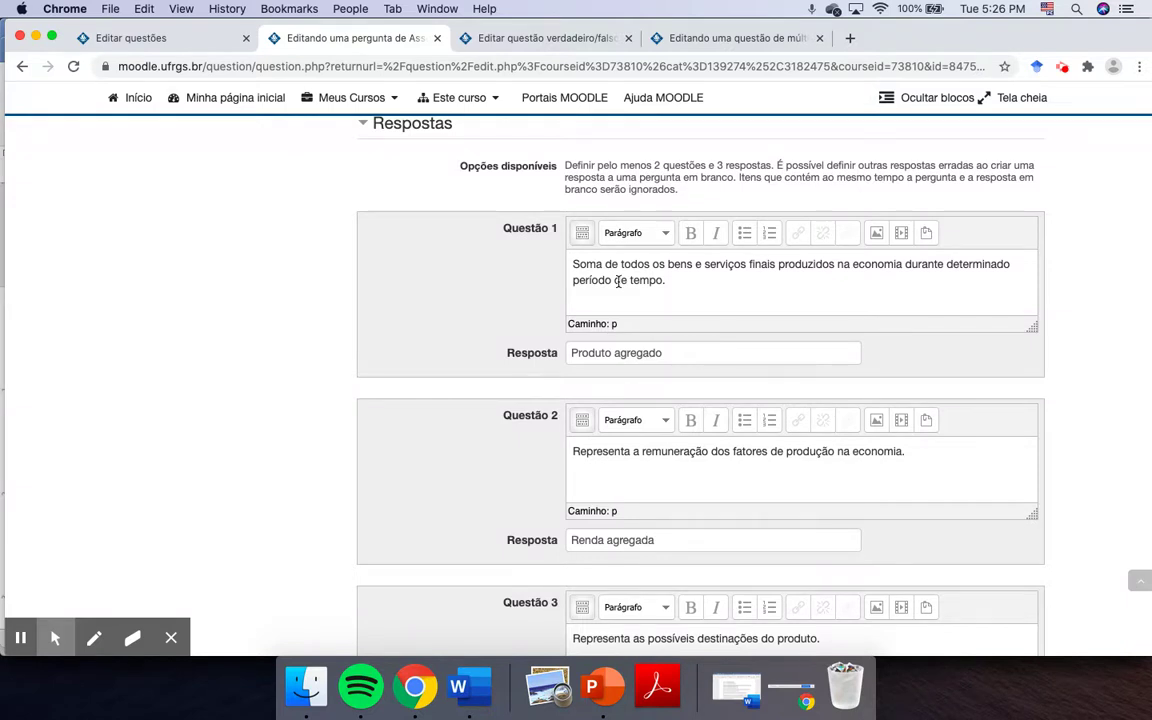
pyautogui.scroll(-1, 617, 282)
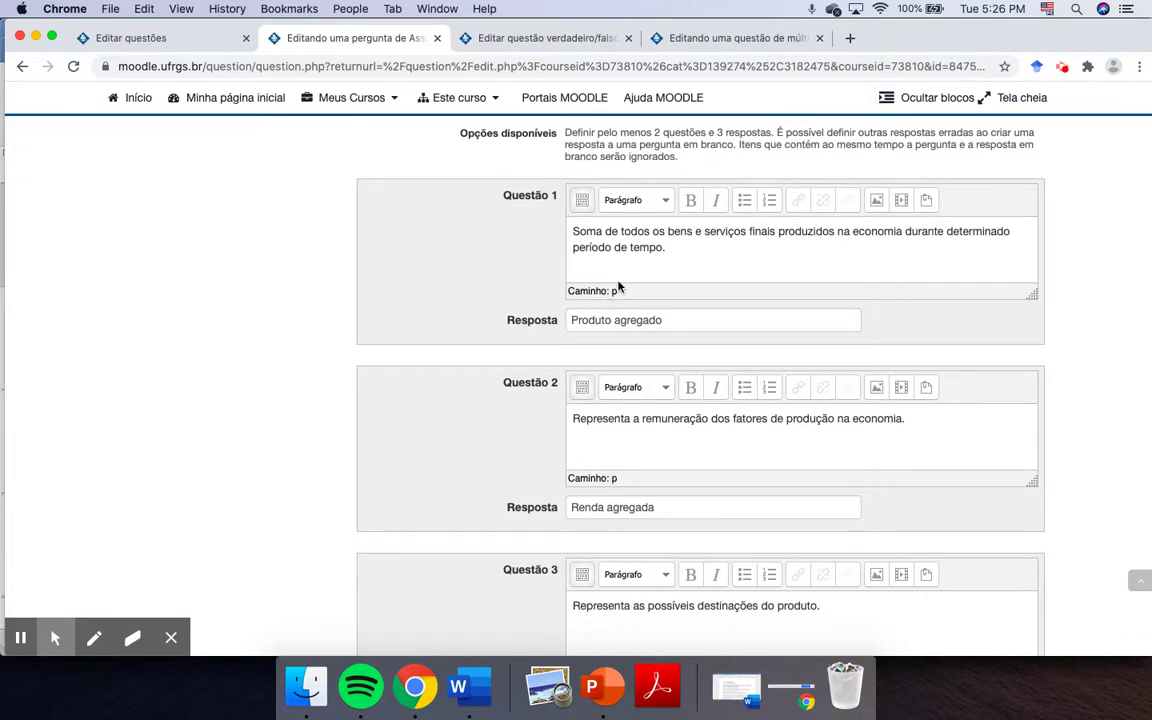
pyautogui.scroll(-4, 617, 287)
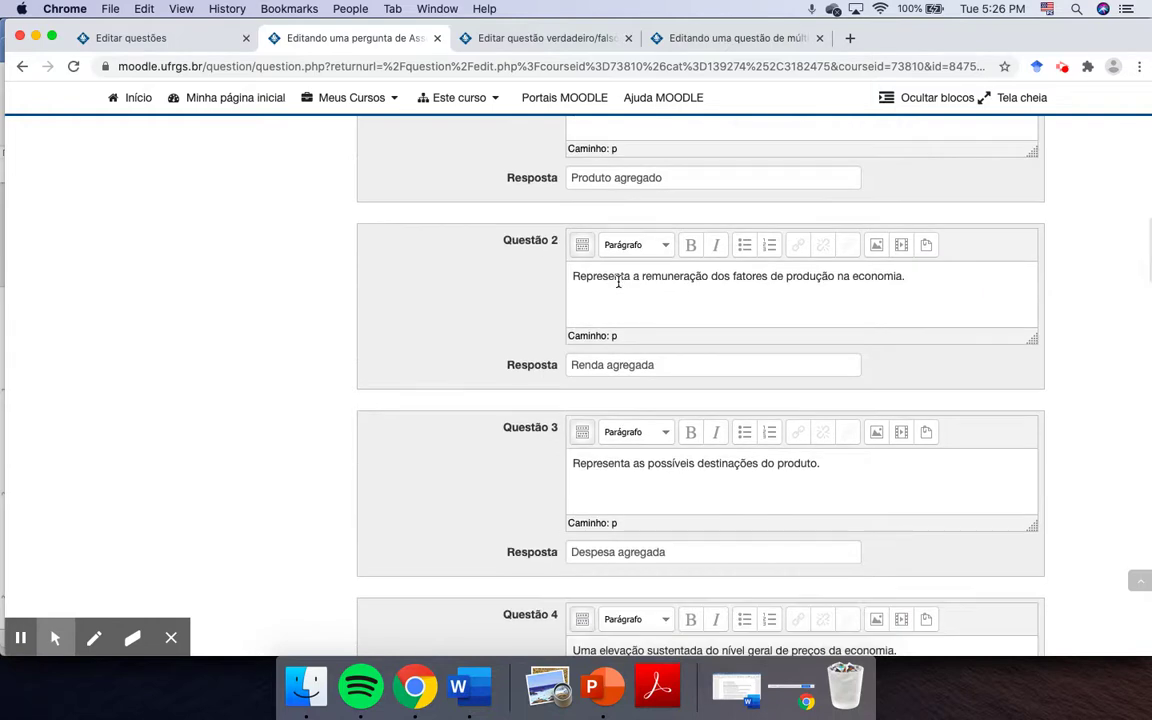
pyautogui.scroll(-2, 617, 283)
pyautogui.scroll(-8, 618, 285)
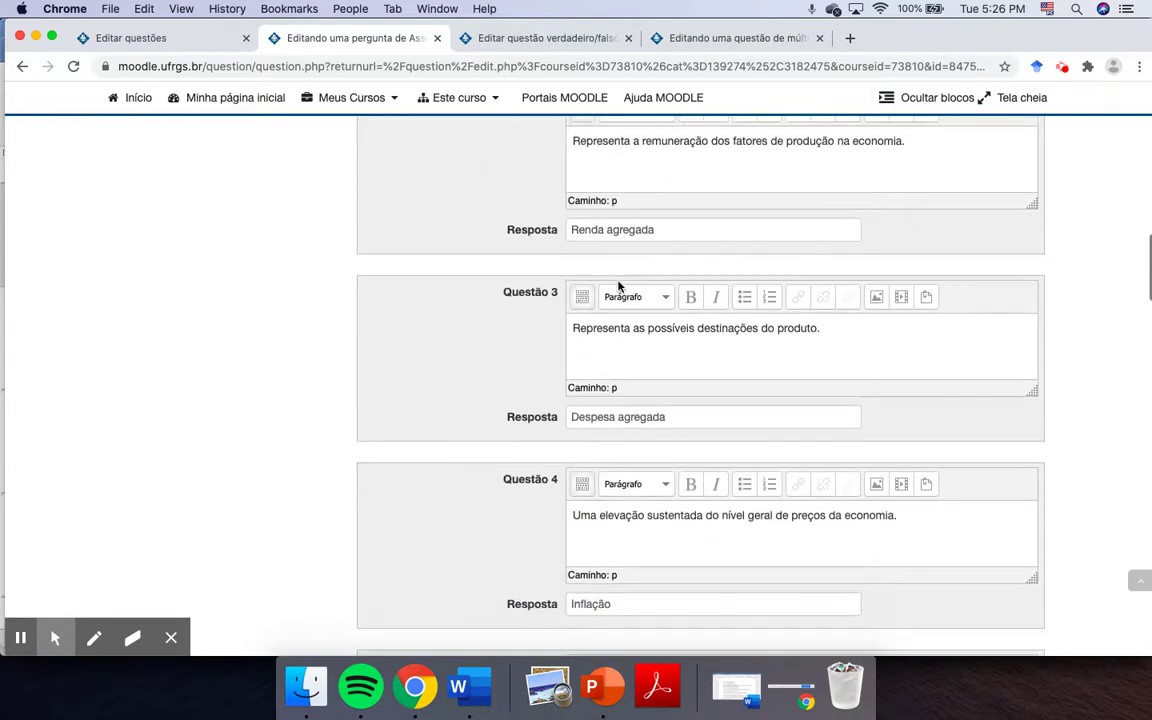
pyautogui.scroll(-5, 618, 287)
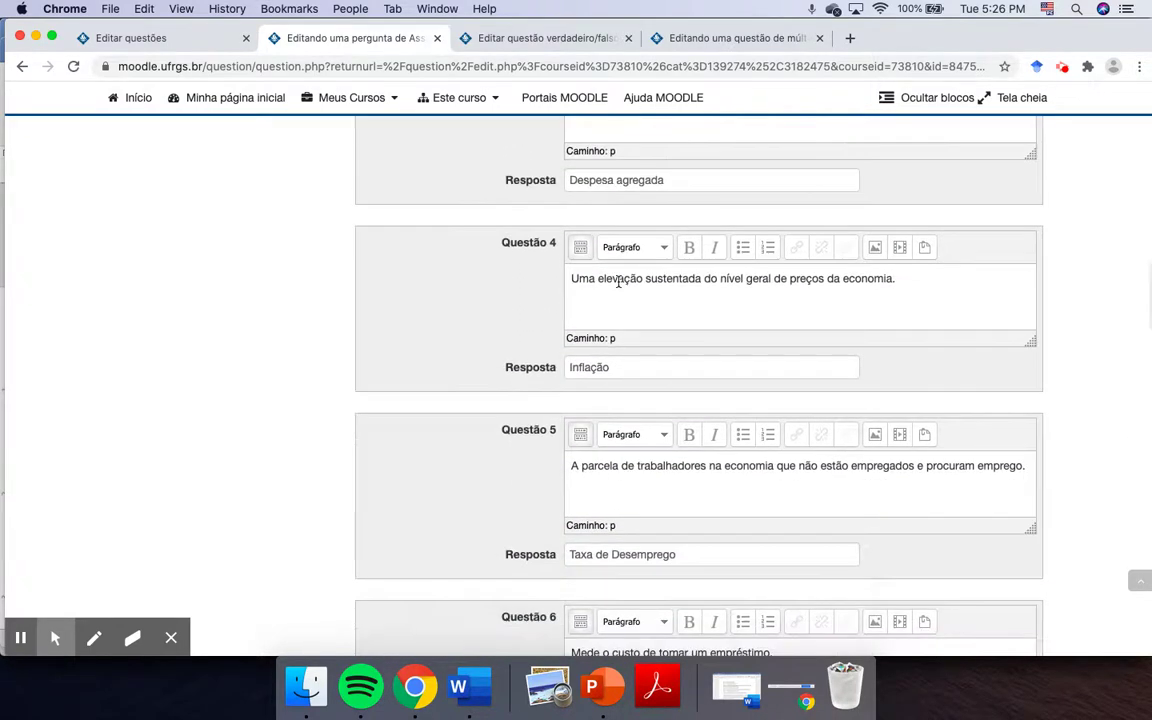
pyautogui.scroll(-4, 609, 378)
pyautogui.scroll(-15, 608, 365)
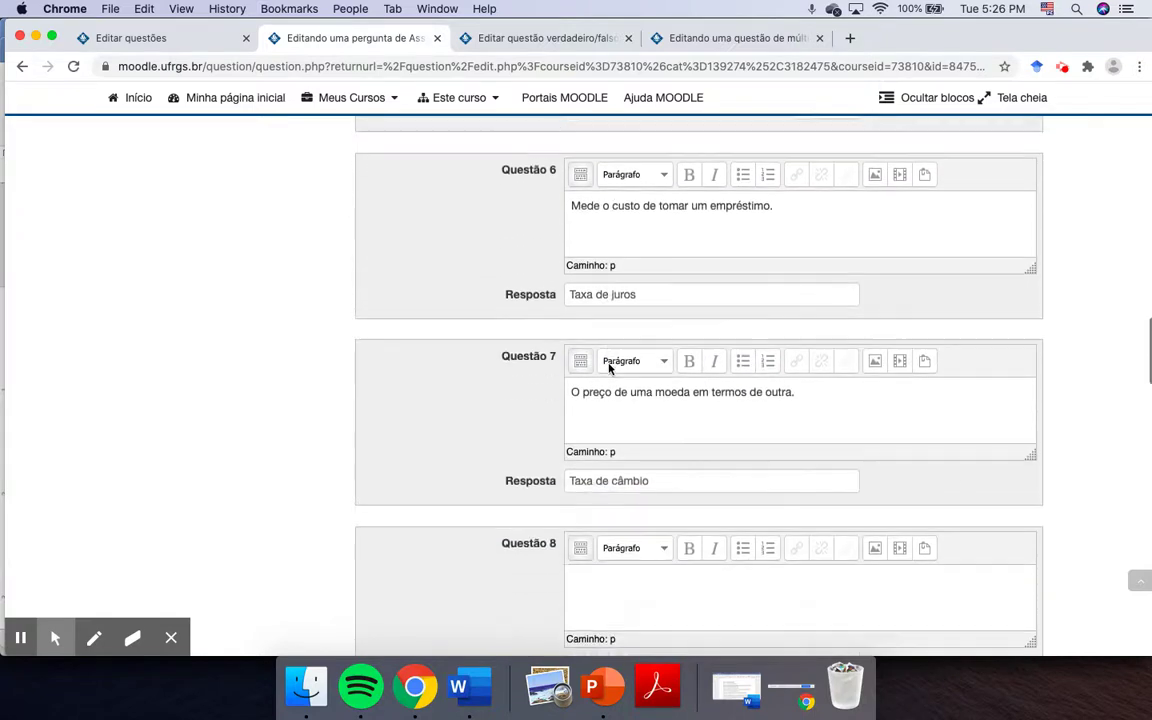
pyautogui.scroll(-5, 608, 365)
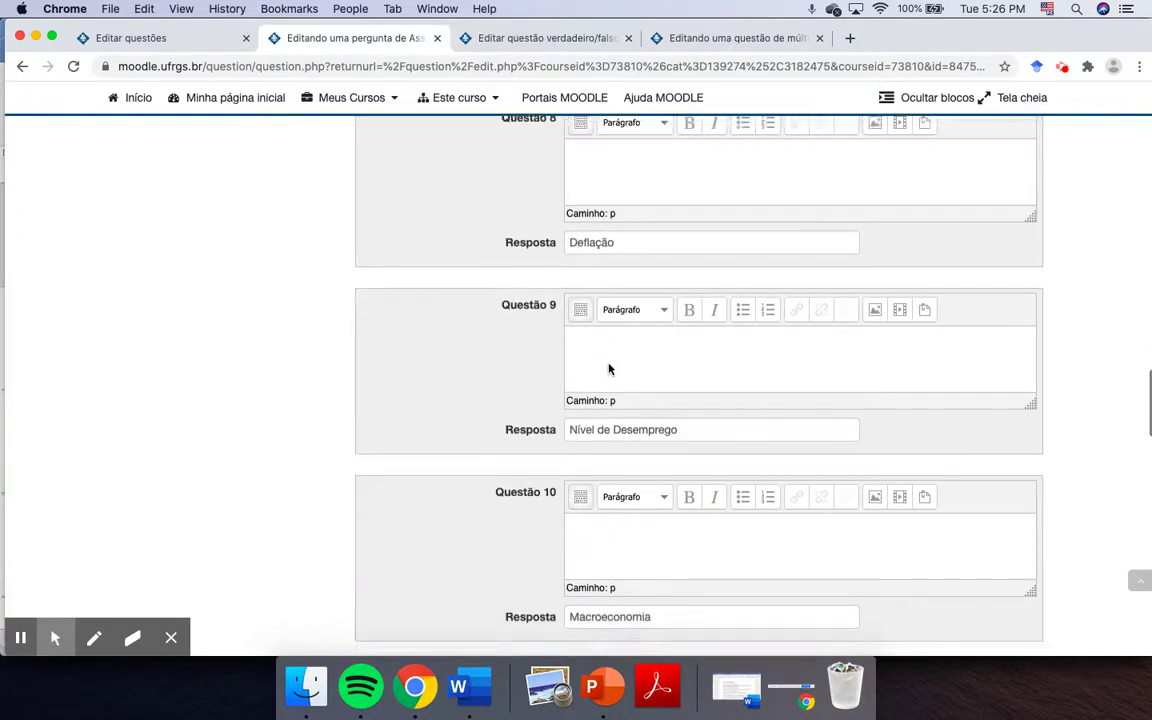
pyautogui.scroll(-10, 591, 457)
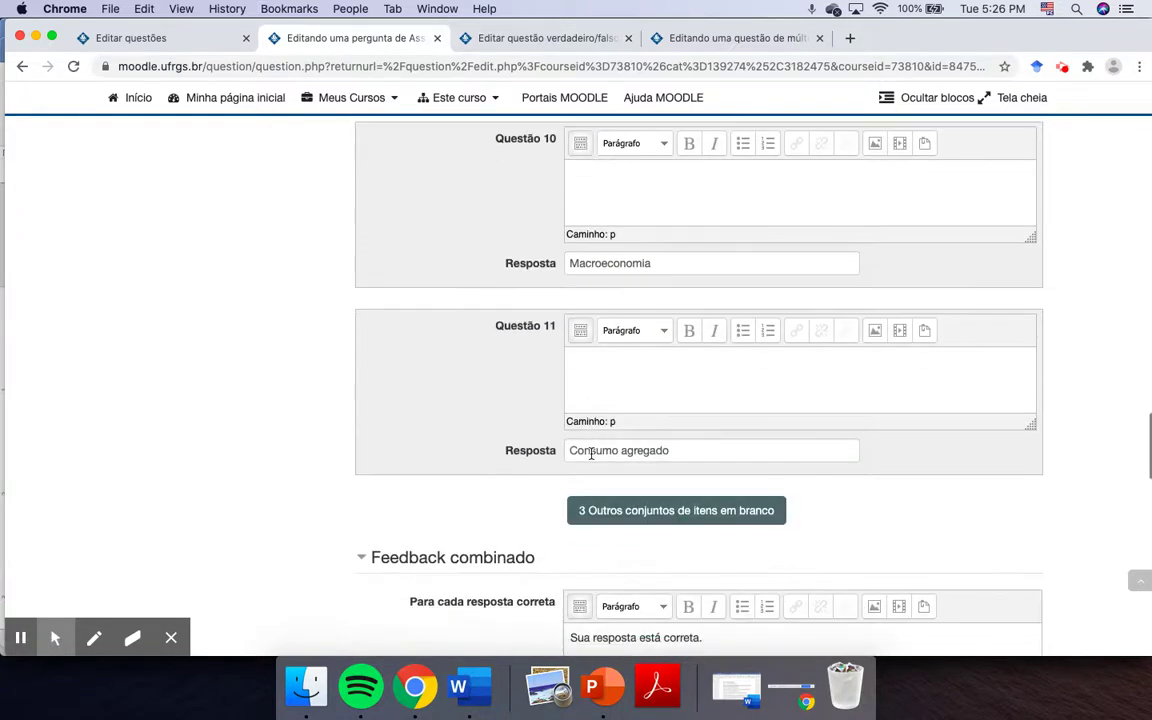
pyautogui.scroll(-7, 591, 457)
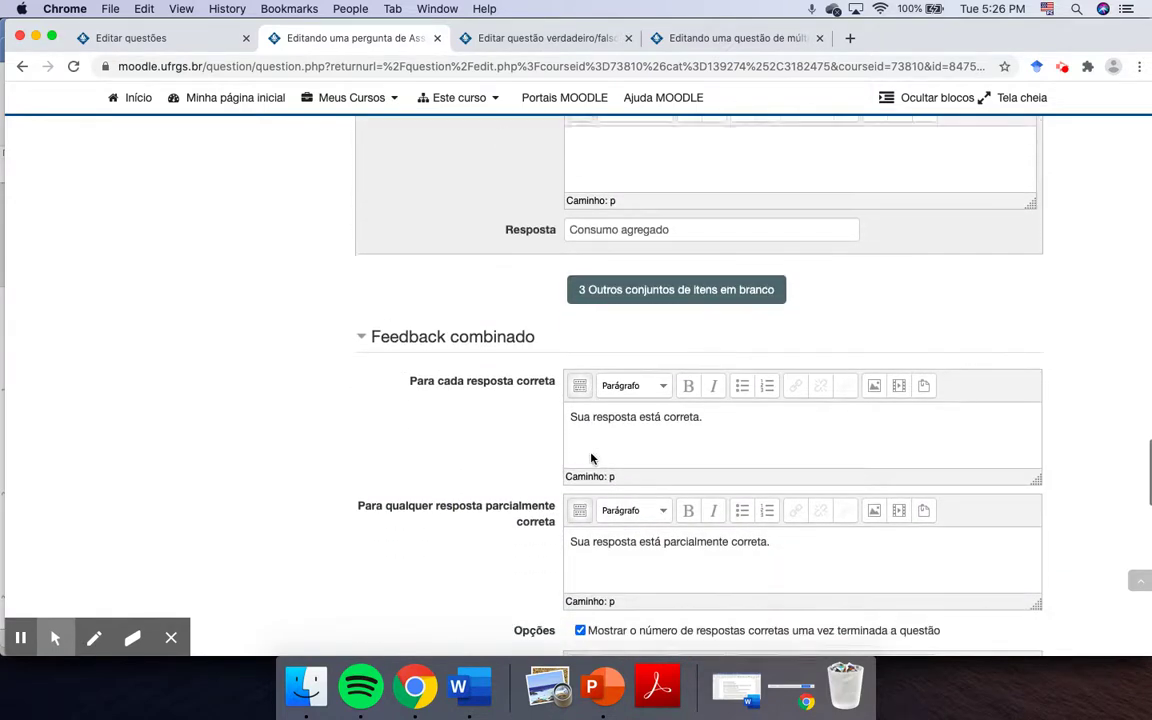
# Examine the matching question's combined feedback, multiple attempts, hints and tags settings down to the end of the form.
pyautogui.scroll(-9, 591, 457)
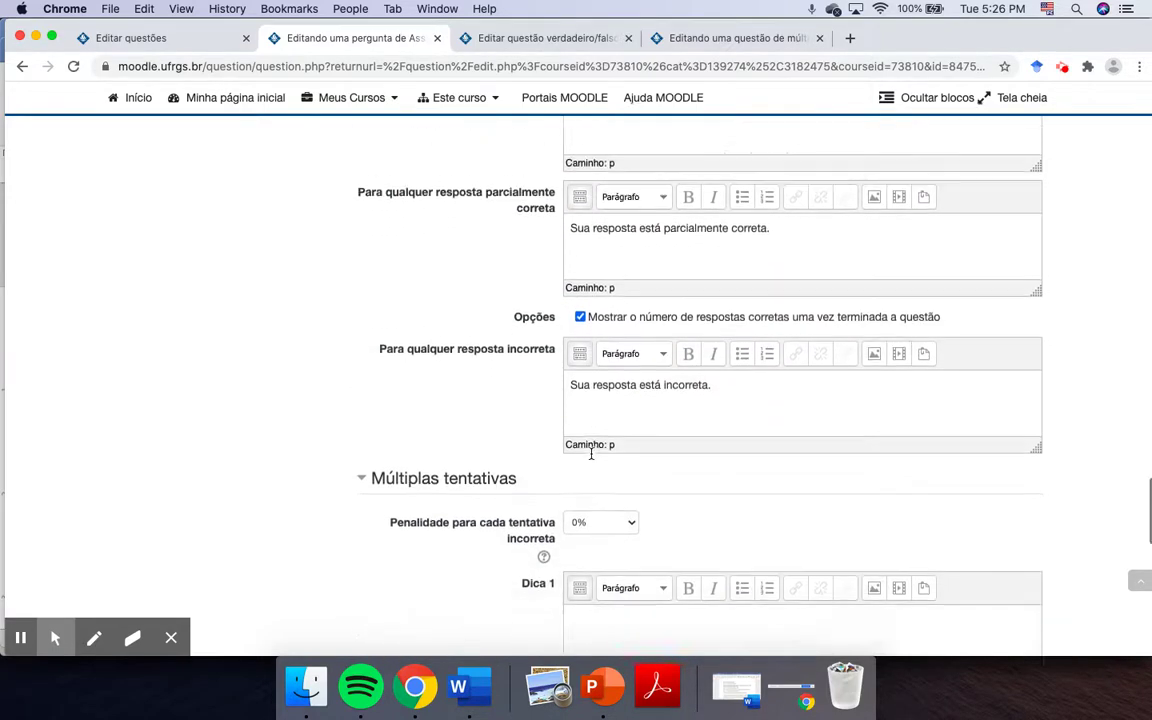
pyautogui.scroll(-6, 591, 458)
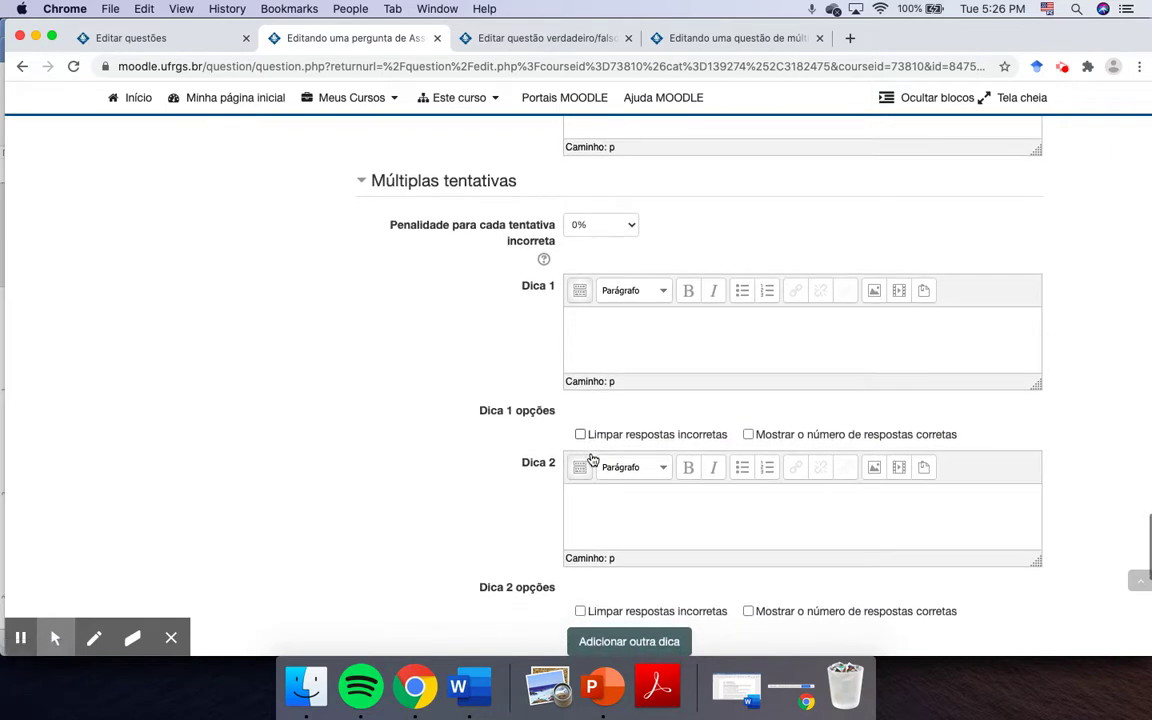
pyautogui.scroll(-7, 591, 457)
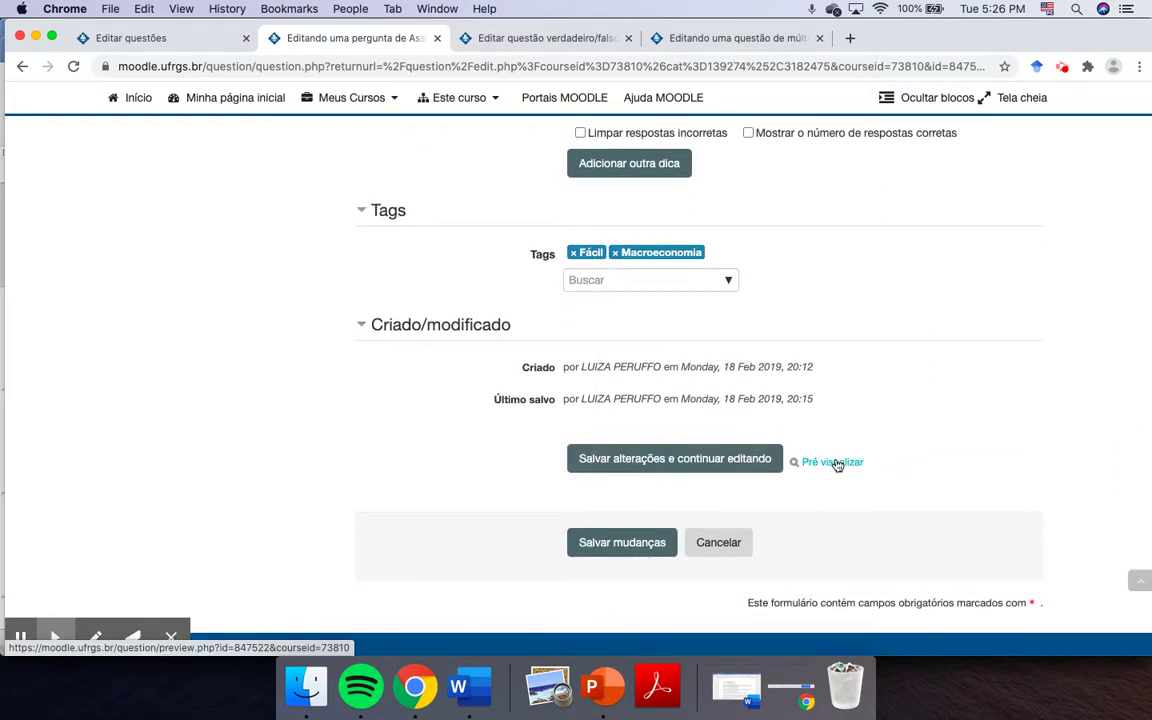
# Open a preview of the matching question and look over its definitions and answer choices.
pyautogui.click(836, 463)
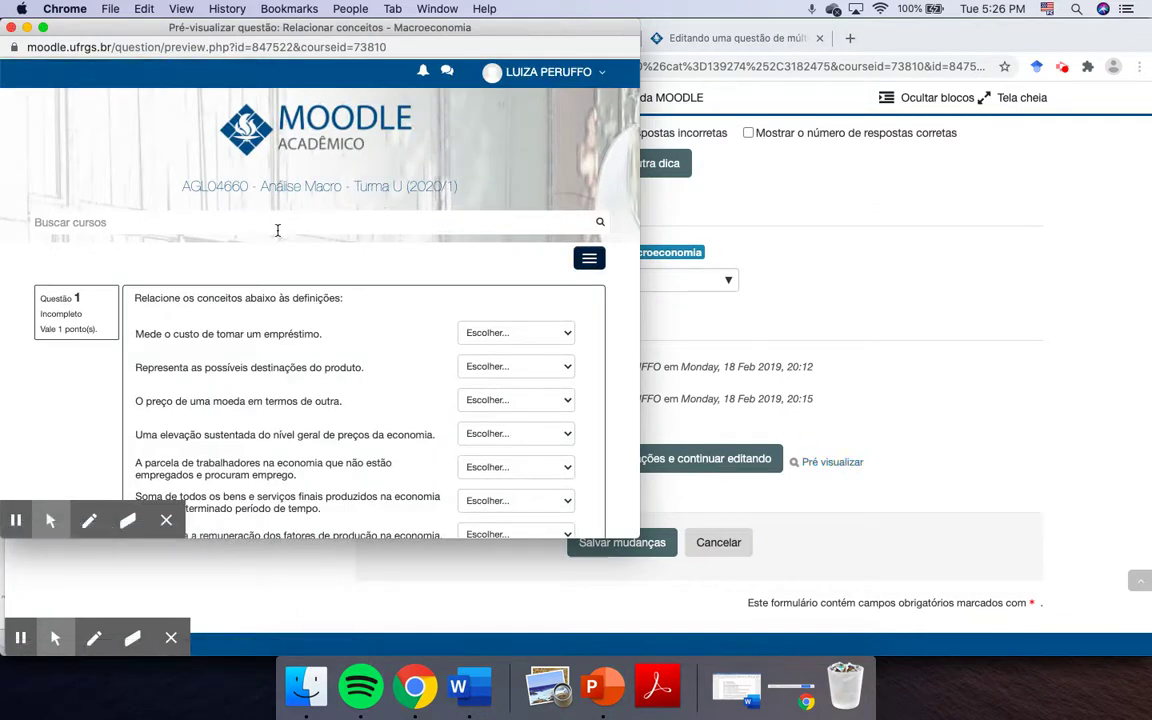
pyautogui.scroll(2, 823, 419)
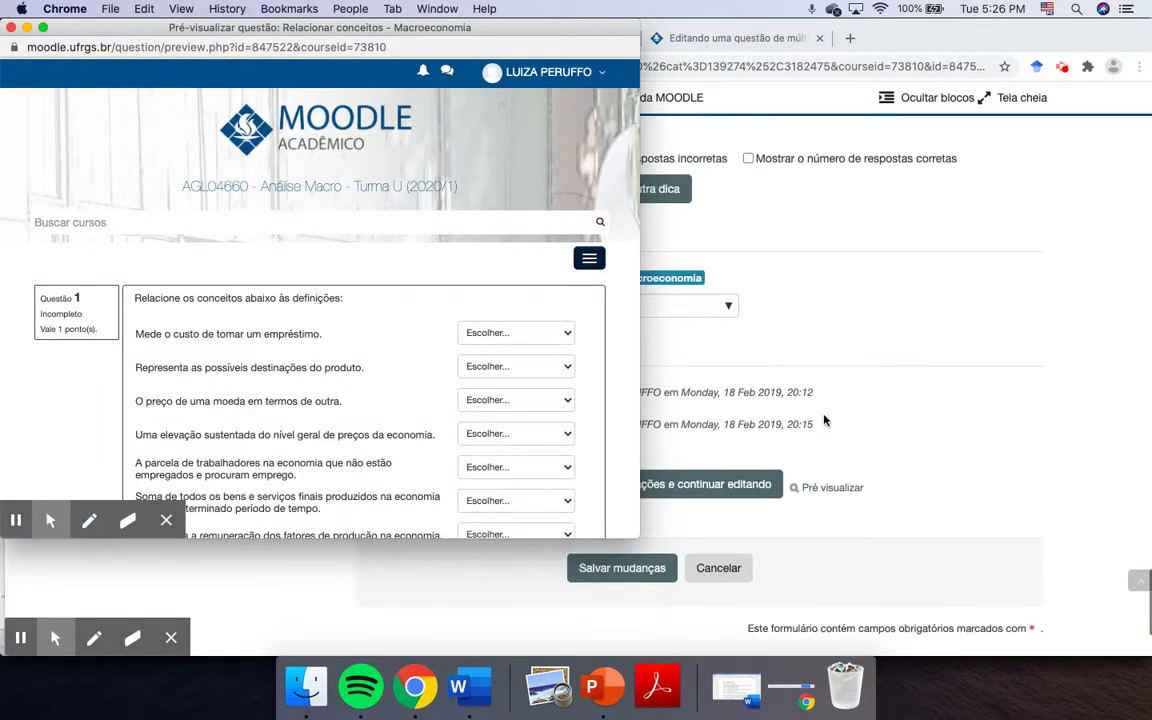
pyautogui.scroll(-1, 823, 419)
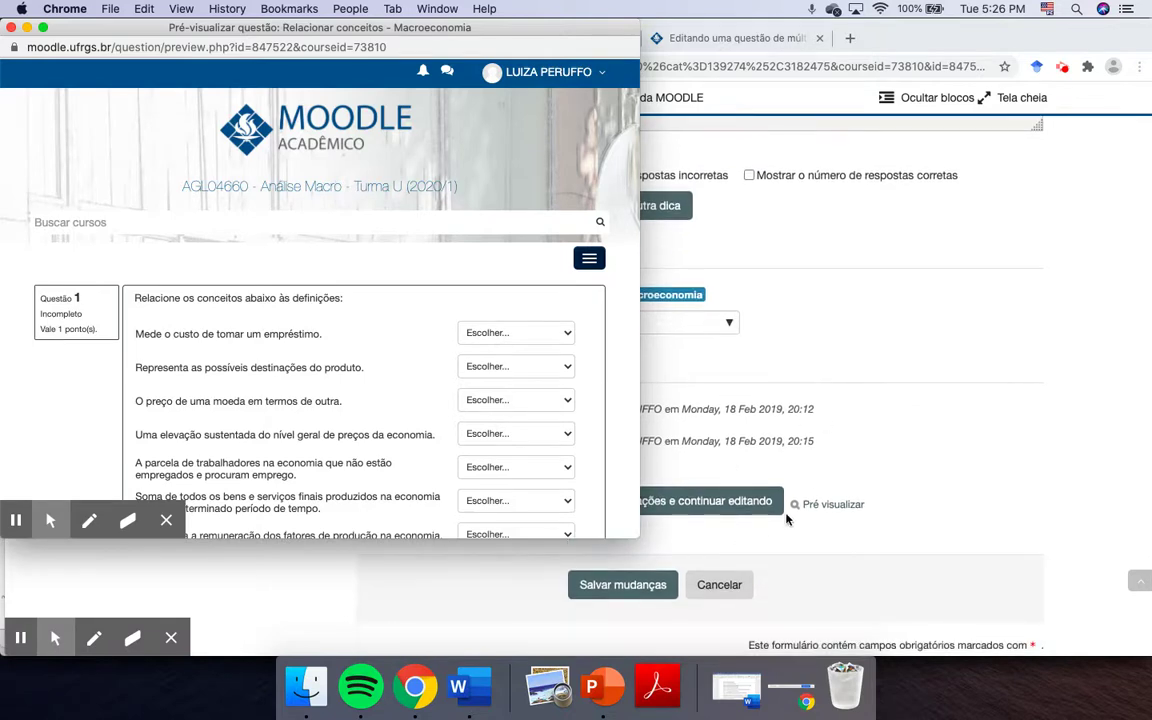
pyautogui.scroll(-5, 572, 431)
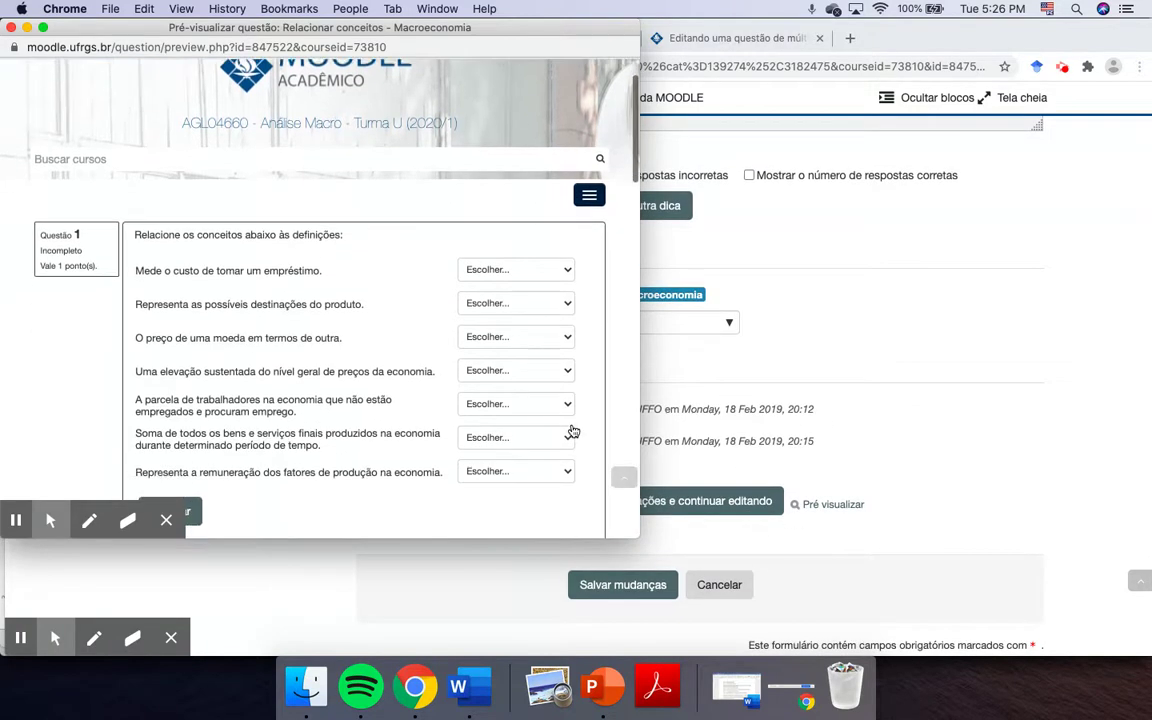
pyautogui.scroll(2, 572, 430)
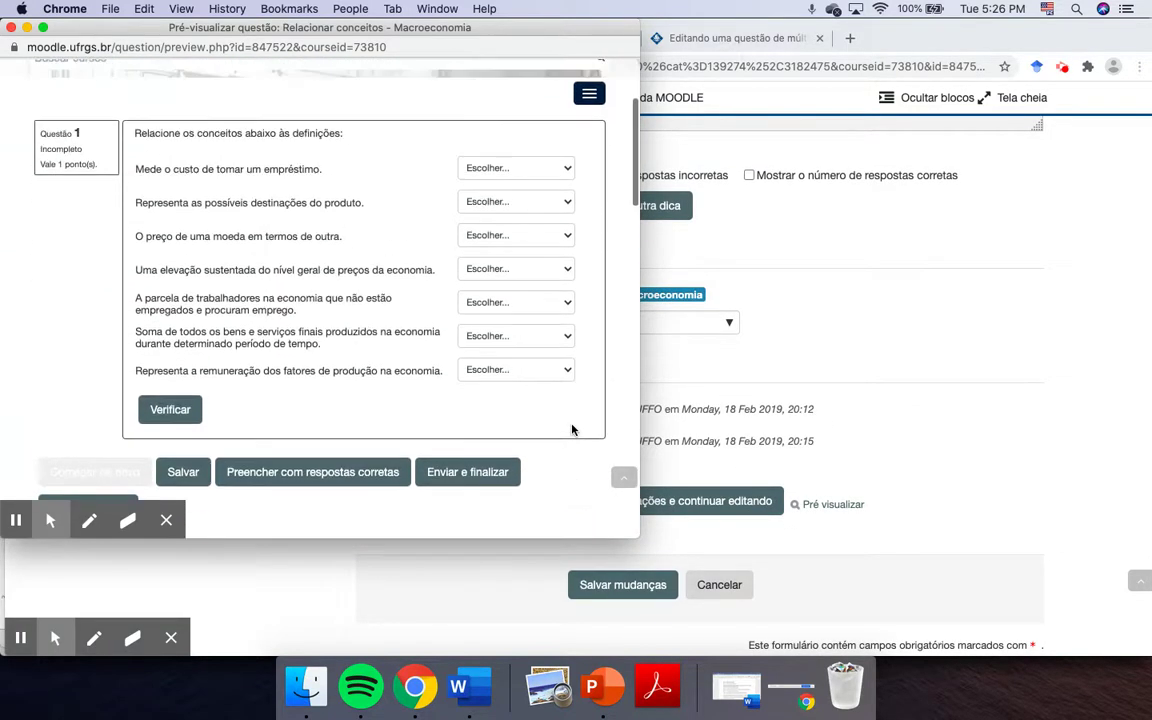
# Match the first three definitions in the preview with Despesa agregada, Renda agregada and Deflação, in that order.
pyautogui.click(503, 168)
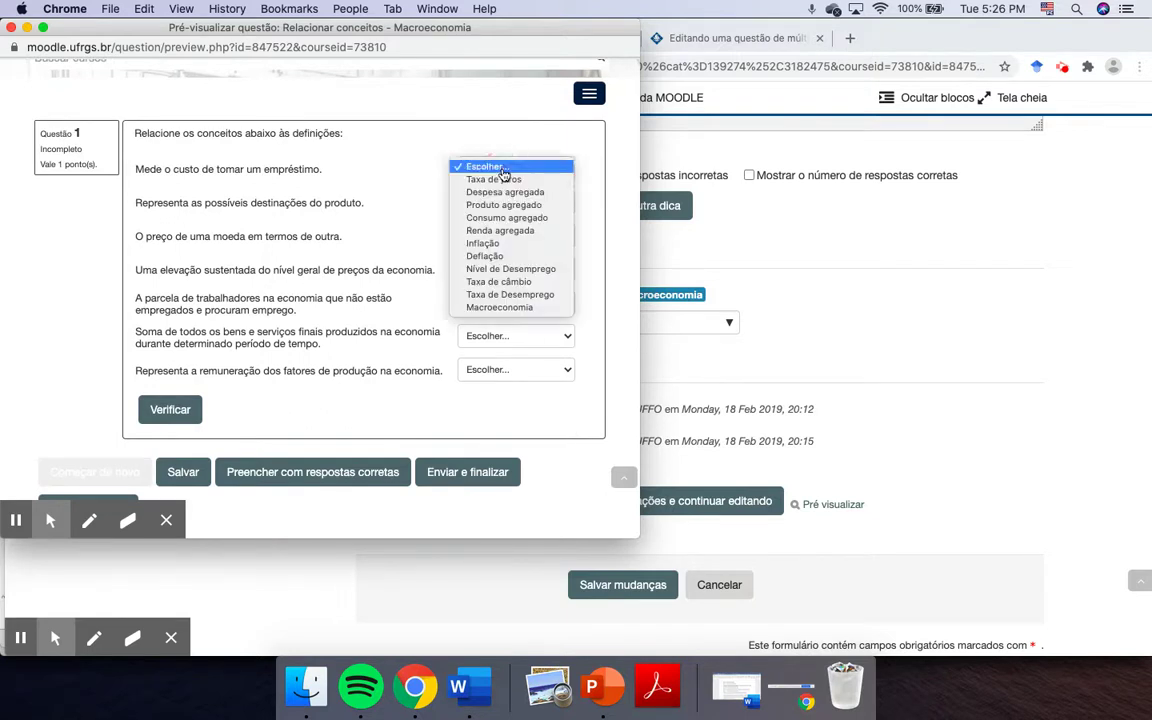
pyautogui.click(503, 192)
pyautogui.click(501, 198)
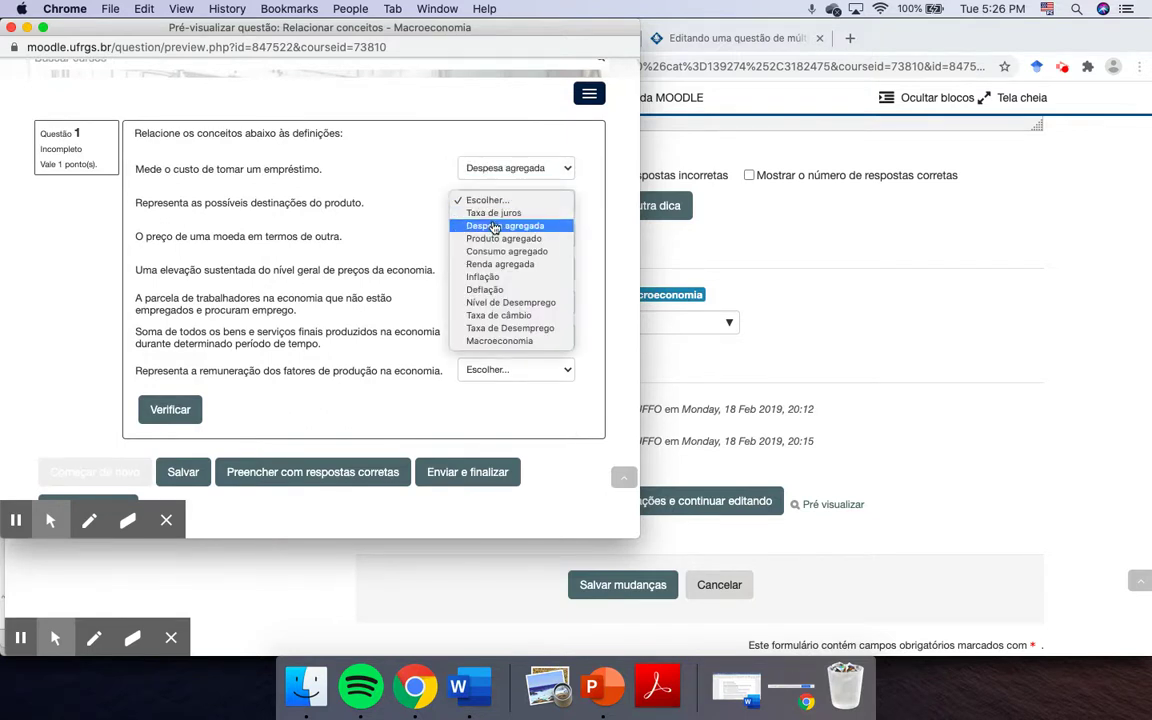
pyautogui.click(494, 224)
pyautogui.click(500, 202)
pyautogui.click(500, 237)
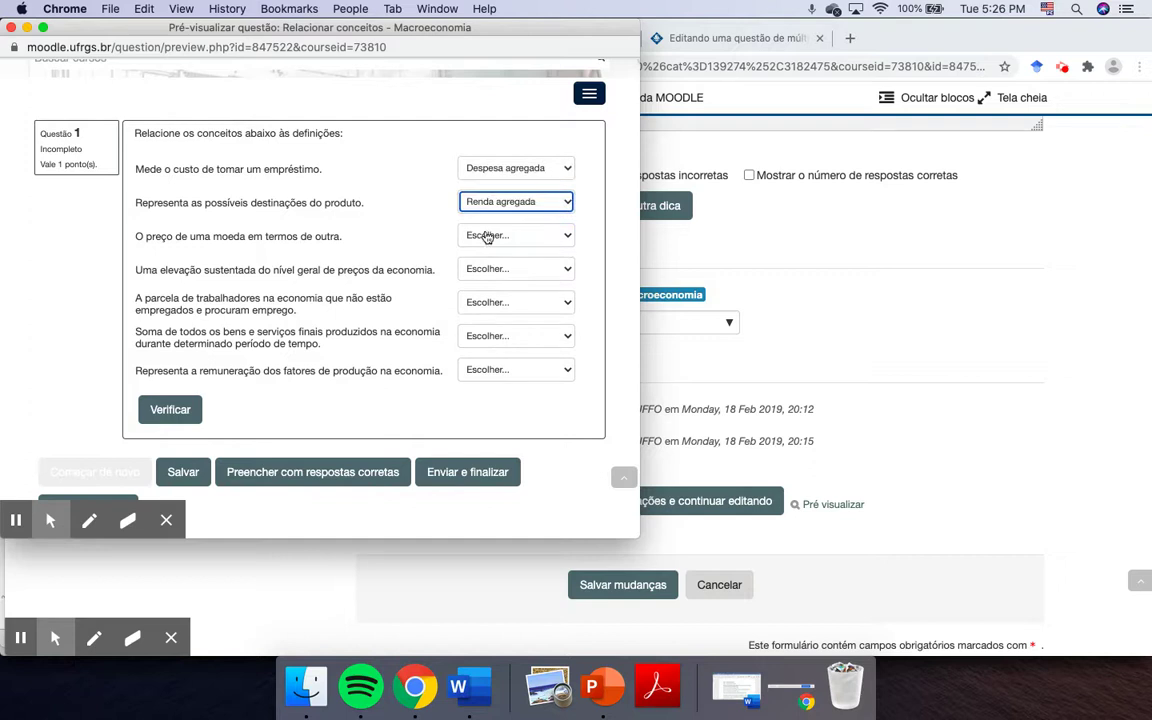
pyautogui.click(495, 235)
pyautogui.click(484, 324)
# Match the last four definitions with Taxa de juros, Nível de Desemprego, Renda agregada and Taxa de Desemprego, in that order.
pyautogui.click(484, 268)
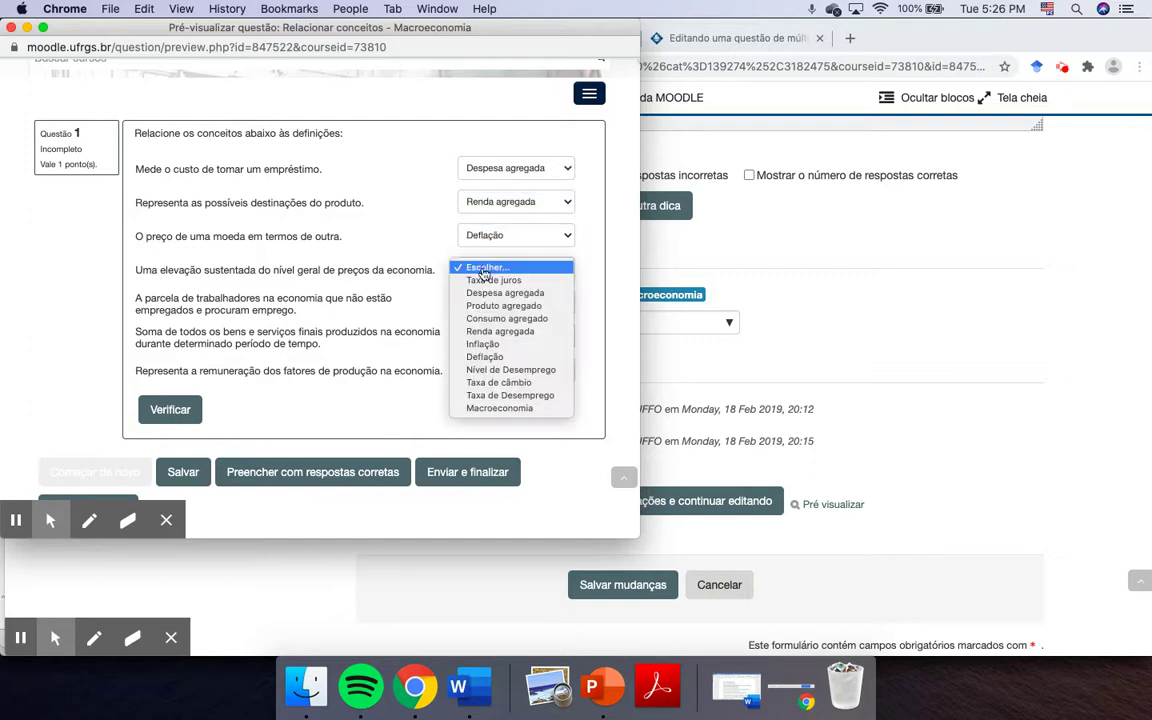
pyautogui.click(482, 280)
pyautogui.click(480, 302)
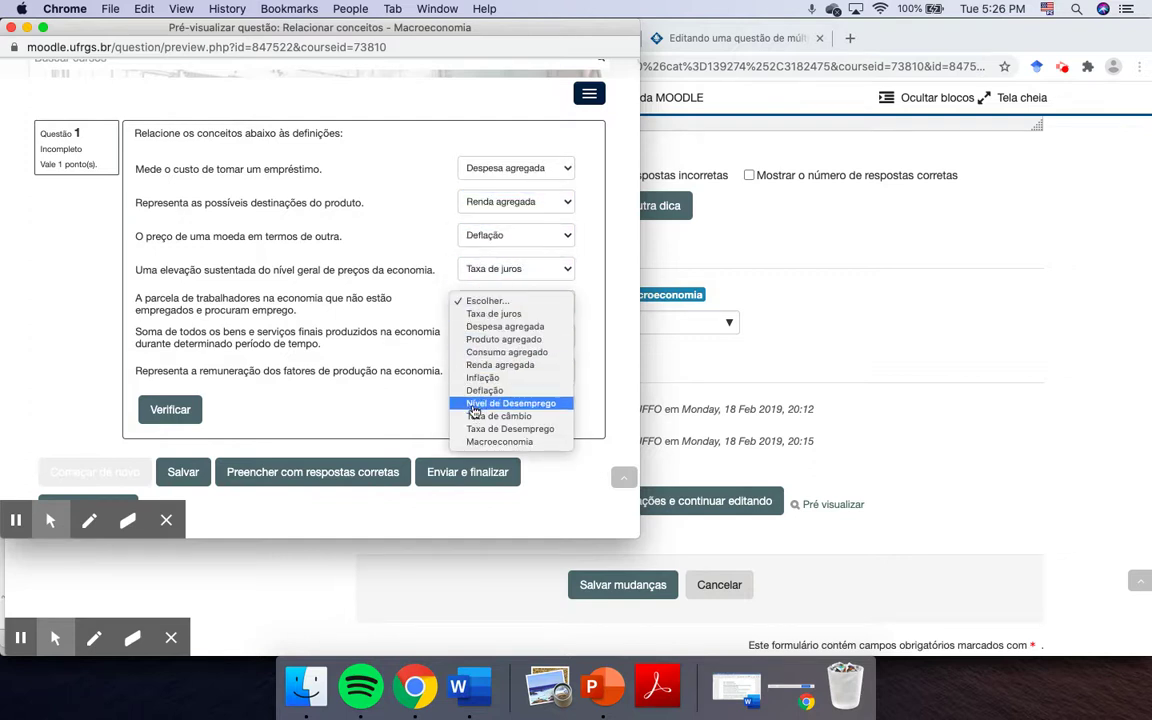
pyautogui.click(485, 404)
pyautogui.click(482, 338)
pyautogui.click(490, 400)
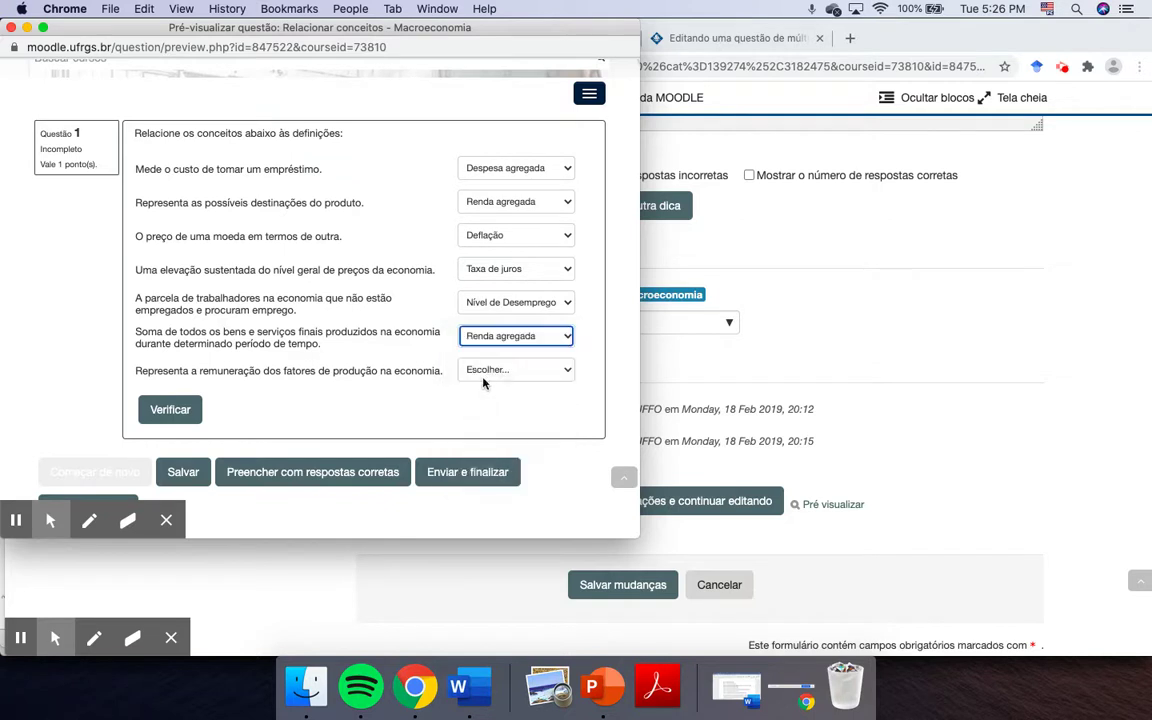
pyautogui.click(487, 371)
pyautogui.click(482, 497)
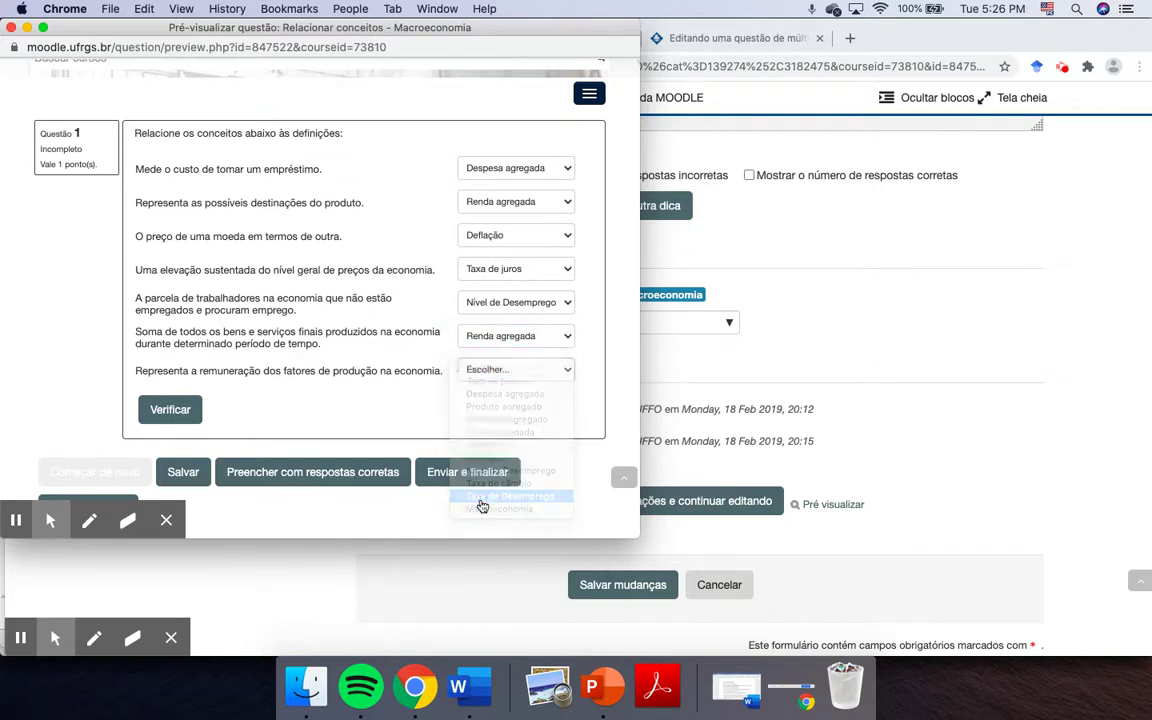
pyautogui.click(478, 429)
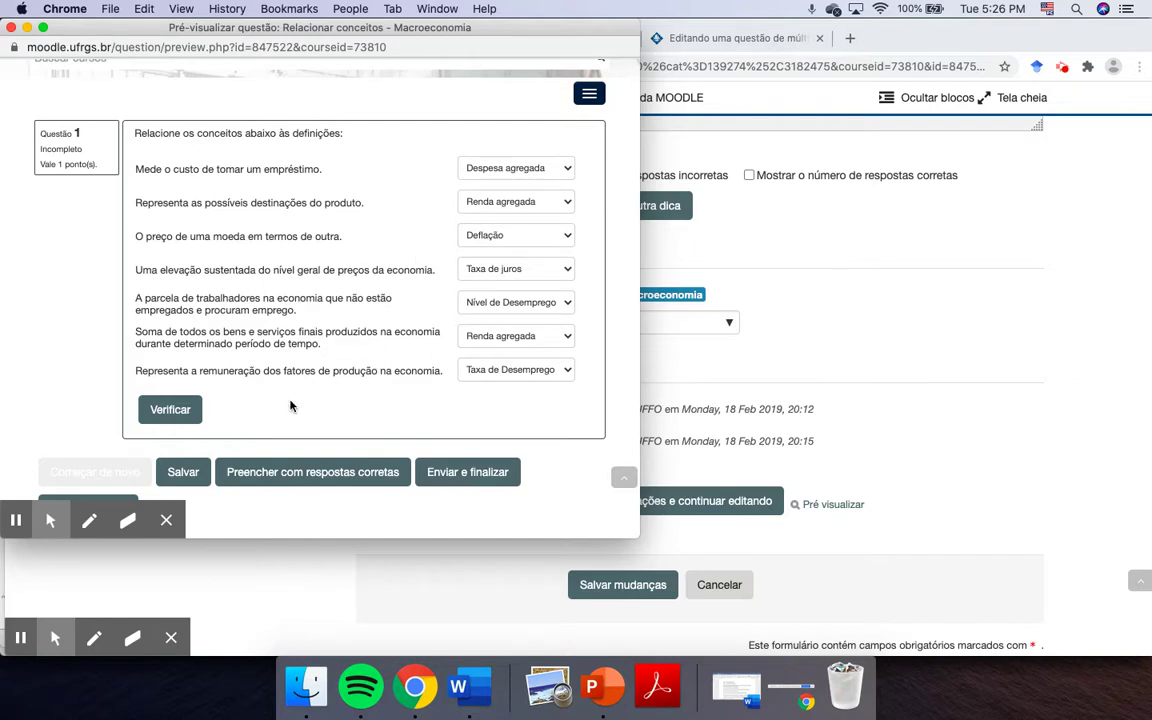
# Verify the chosen answers and review the marking of each definition and the feedback below them.
pyautogui.scroll(-3, 290, 405)
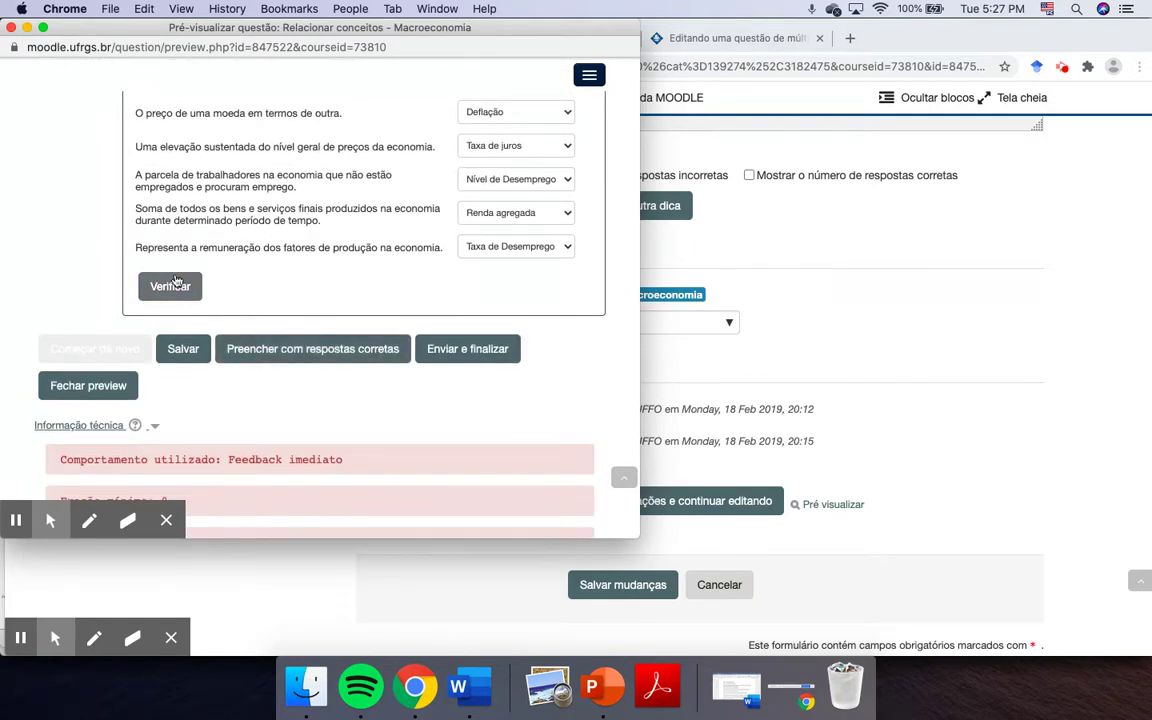
pyautogui.click(170, 286)
pyautogui.scroll(3, 283, 261)
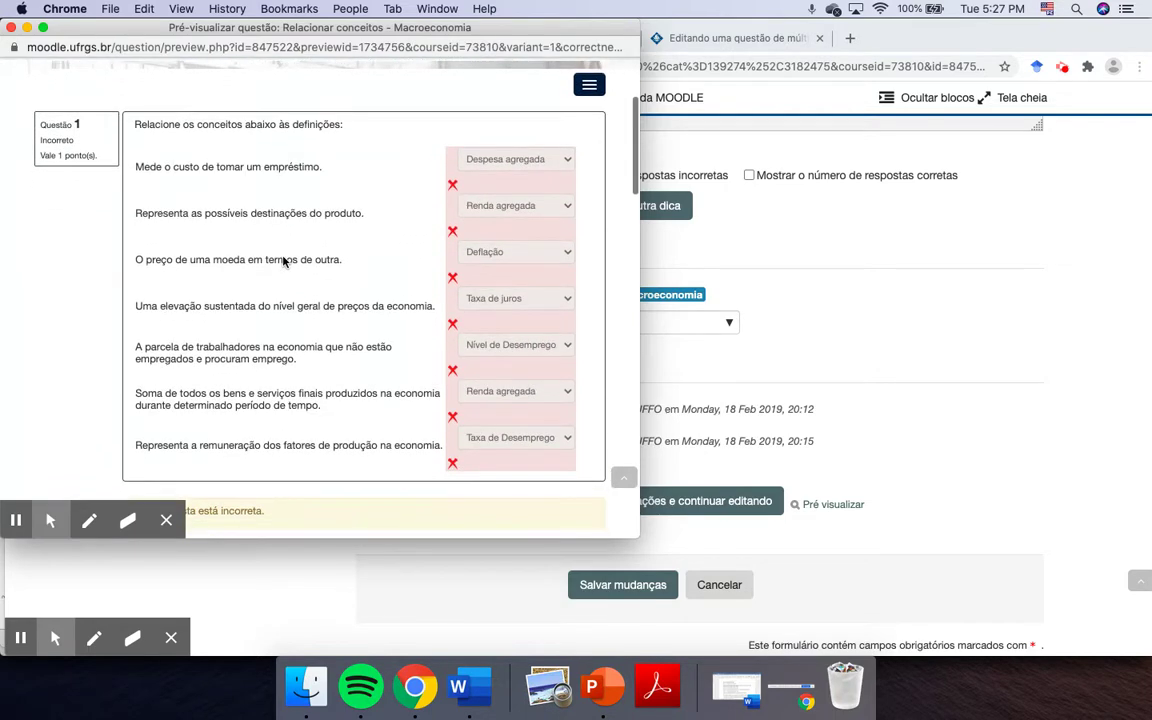
pyautogui.scroll(-2, 376, 318)
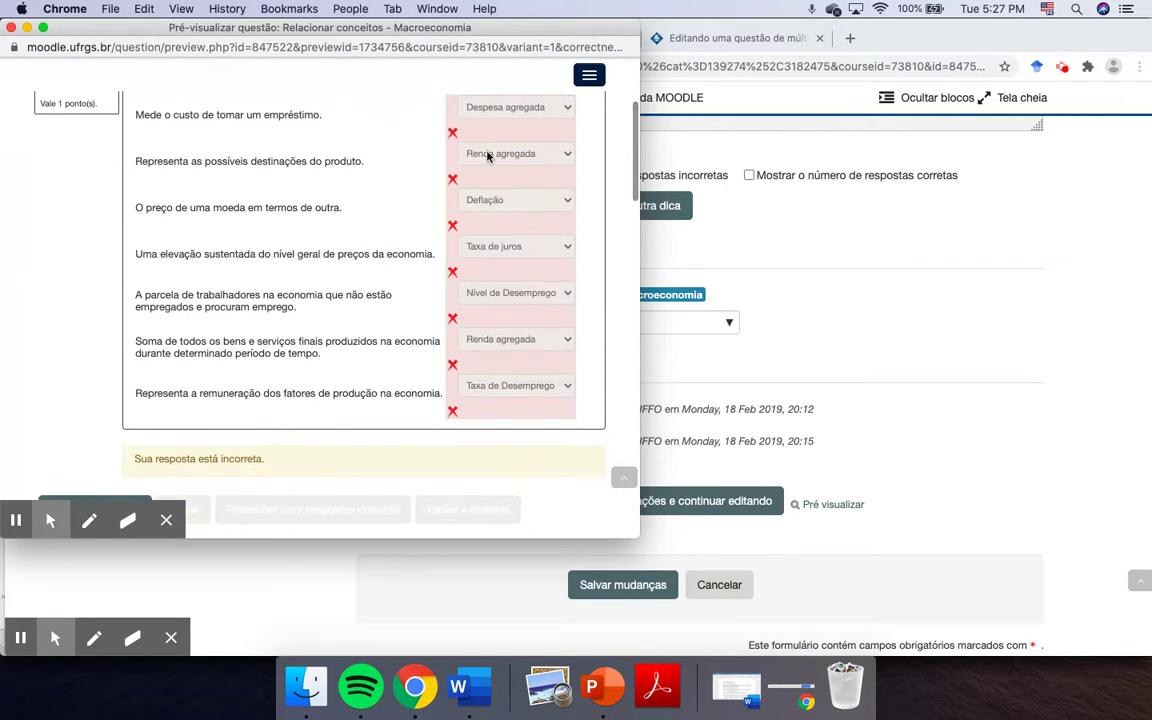
pyautogui.scroll(-2, 378, 336)
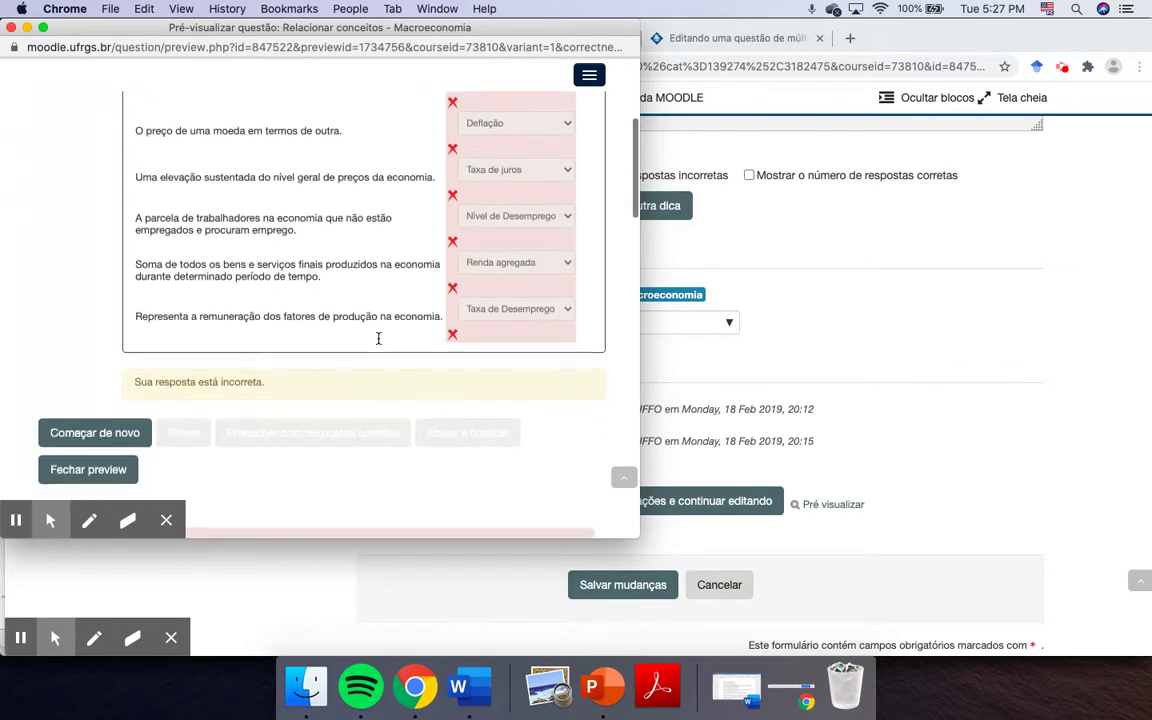
pyautogui.scroll(3, 378, 338)
pyautogui.scroll(2, 378, 342)
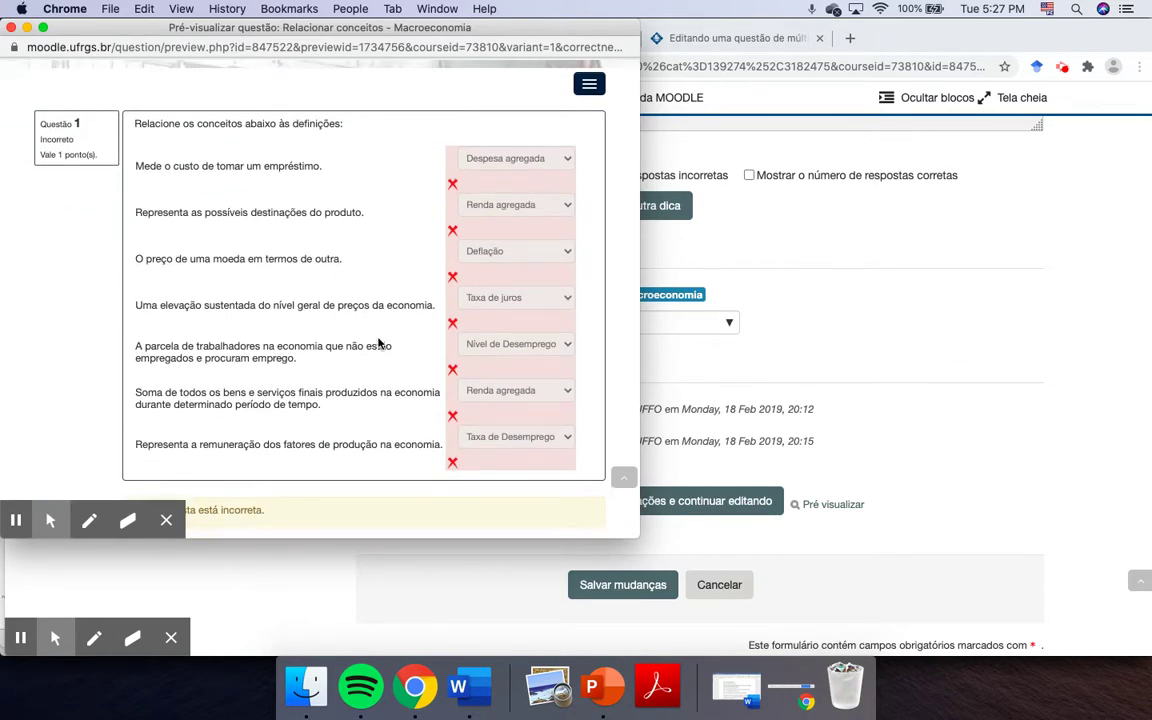
# Examine the preview's technical information, attempt options and display options, and close the preview.
pyautogui.scroll(-8, 378, 343)
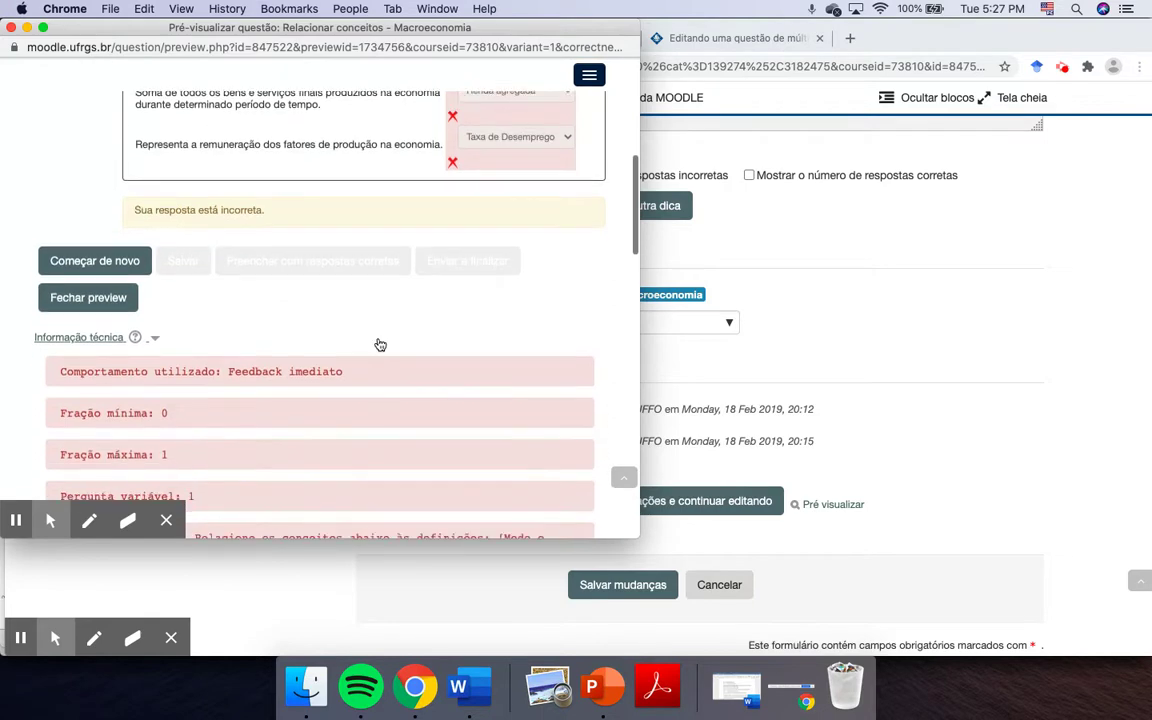
pyautogui.scroll(-12, 380, 345)
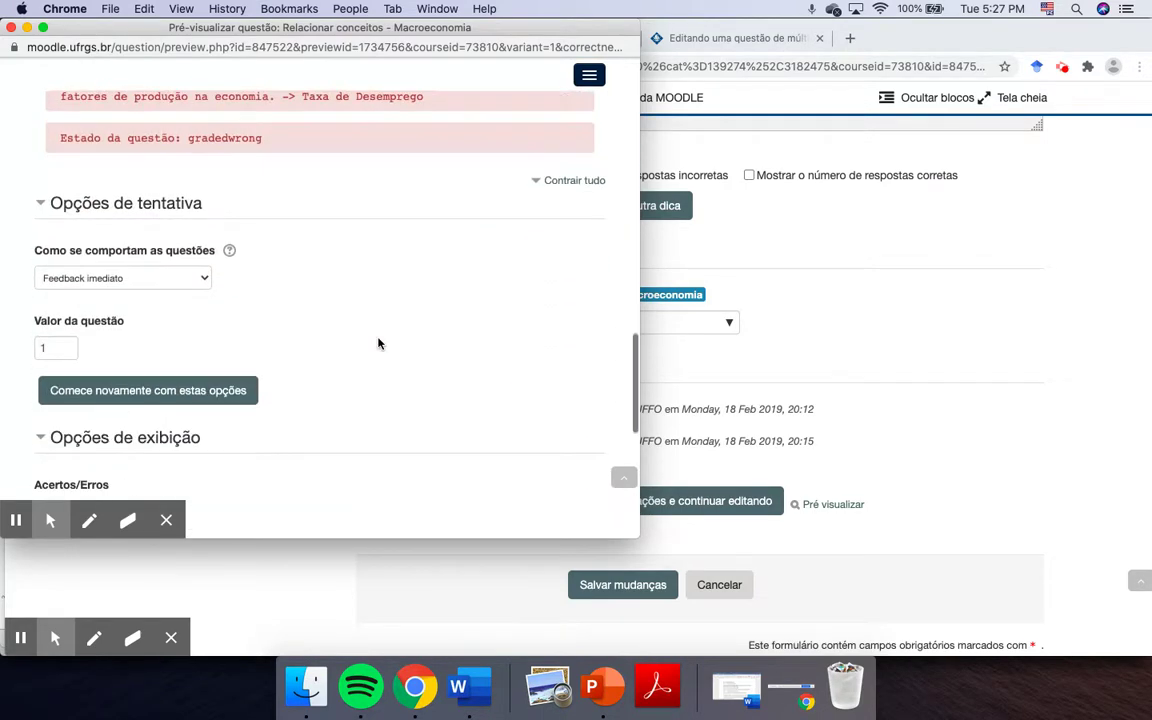
pyautogui.scroll(-1, 378, 344)
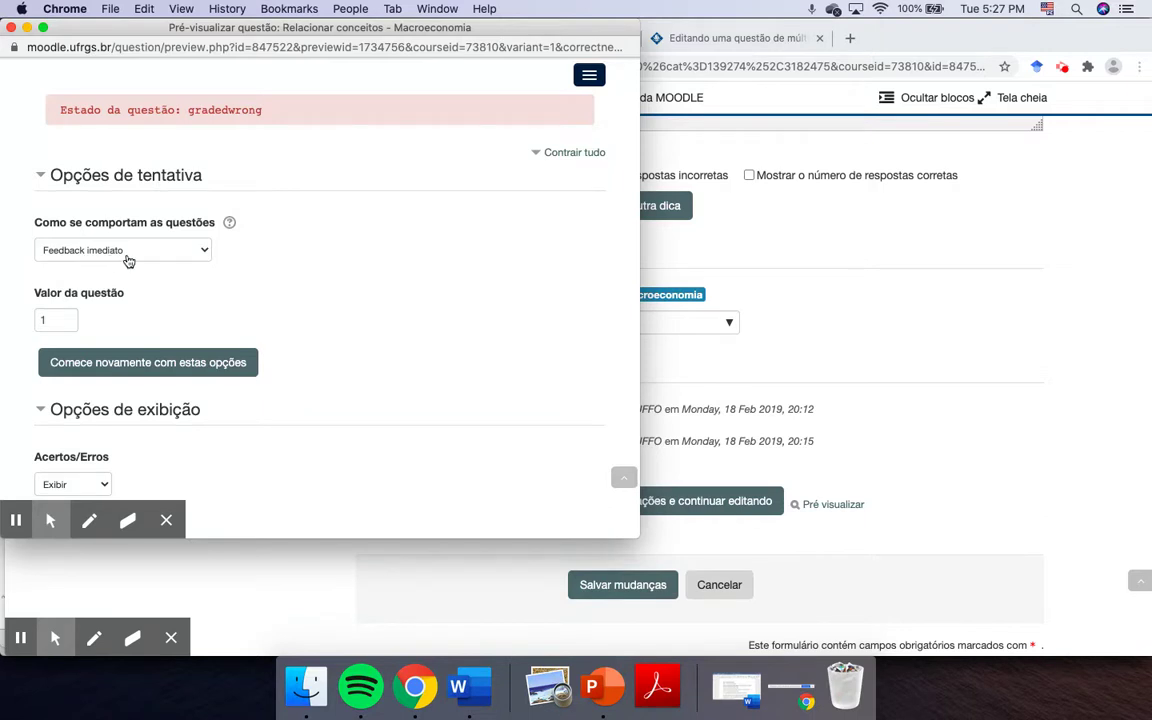
pyautogui.scroll(-4, 404, 289)
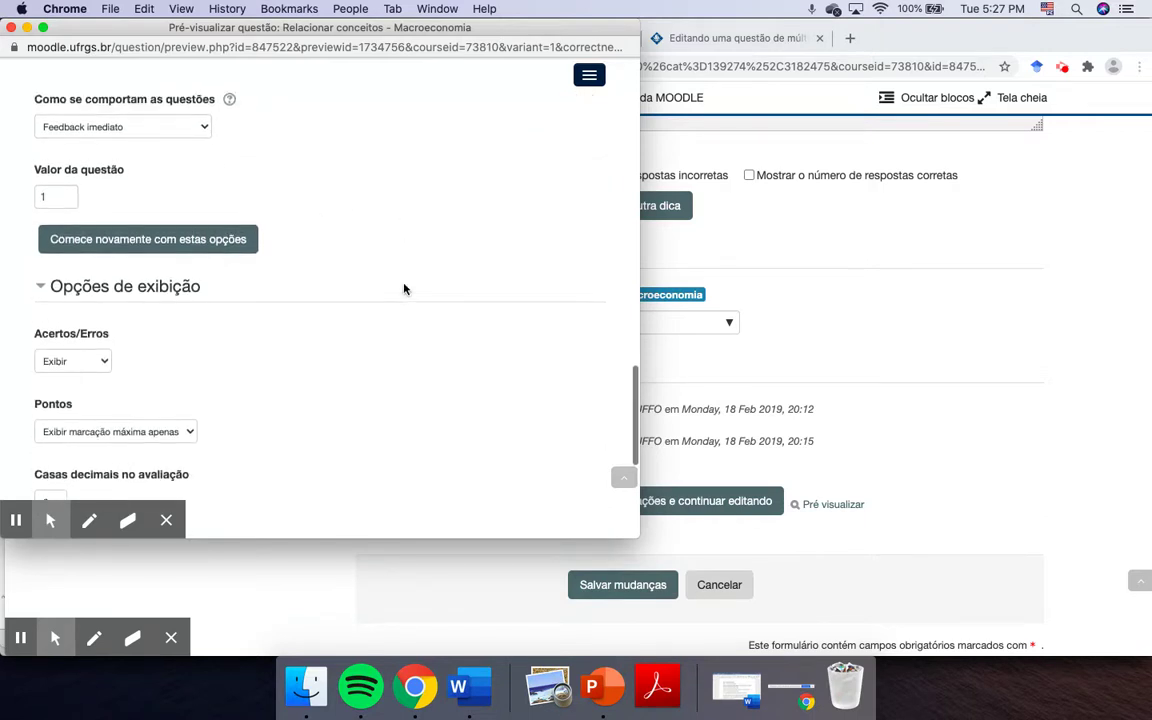
pyautogui.scroll(-2, 404, 289)
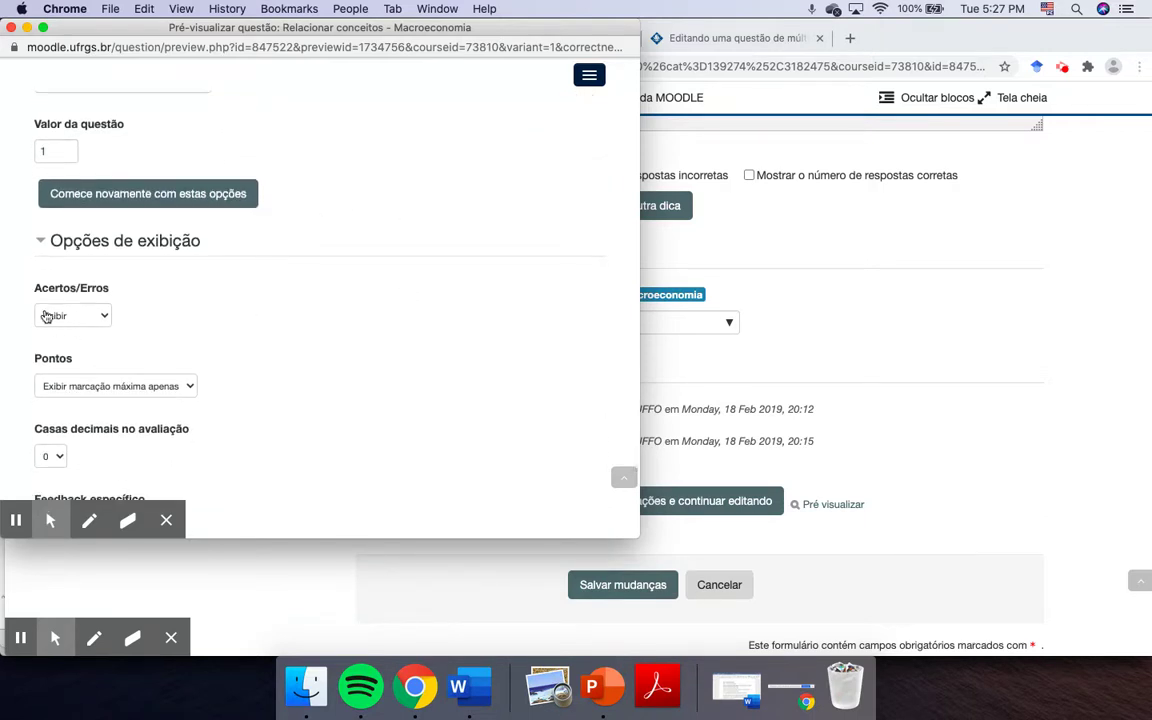
pyautogui.scroll(-9, 268, 380)
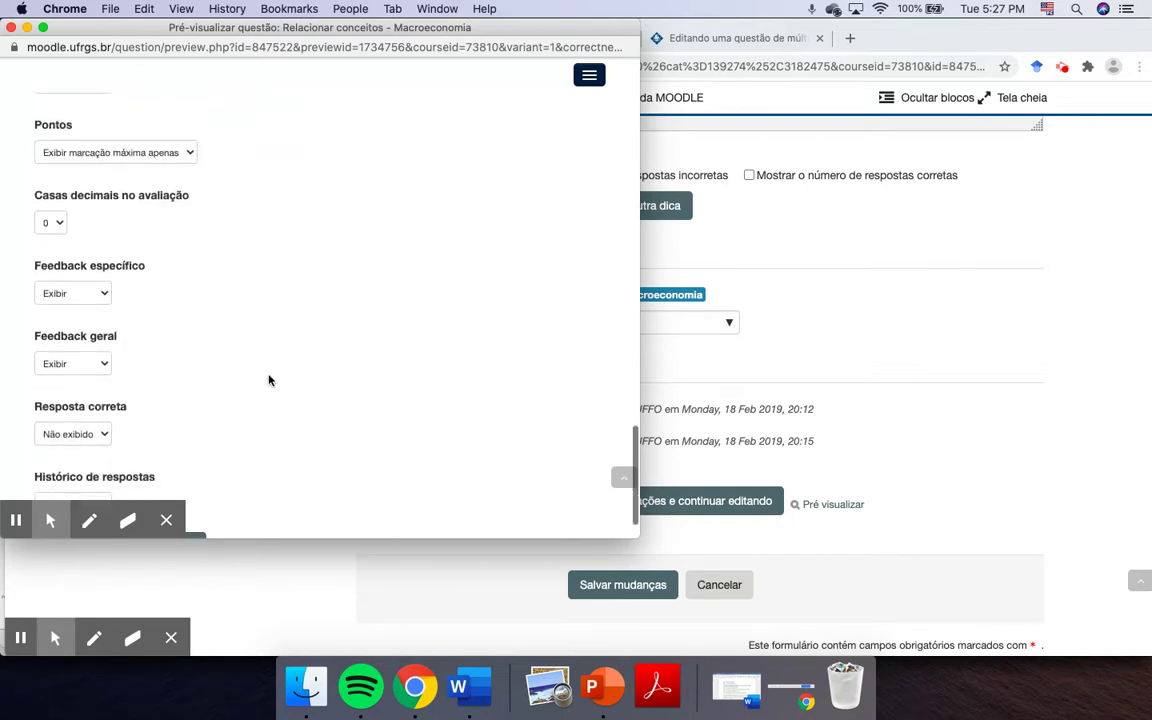
pyautogui.scroll(20, 268, 380)
pyautogui.scroll(15, 268, 375)
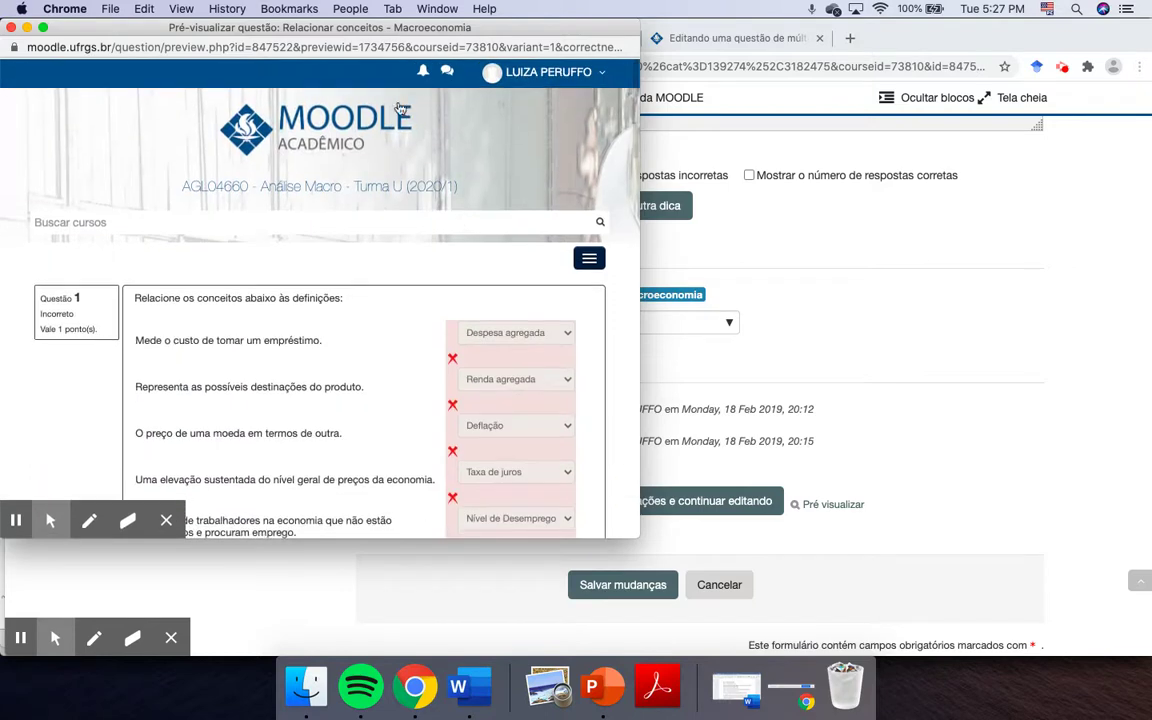
pyautogui.click(11, 28)
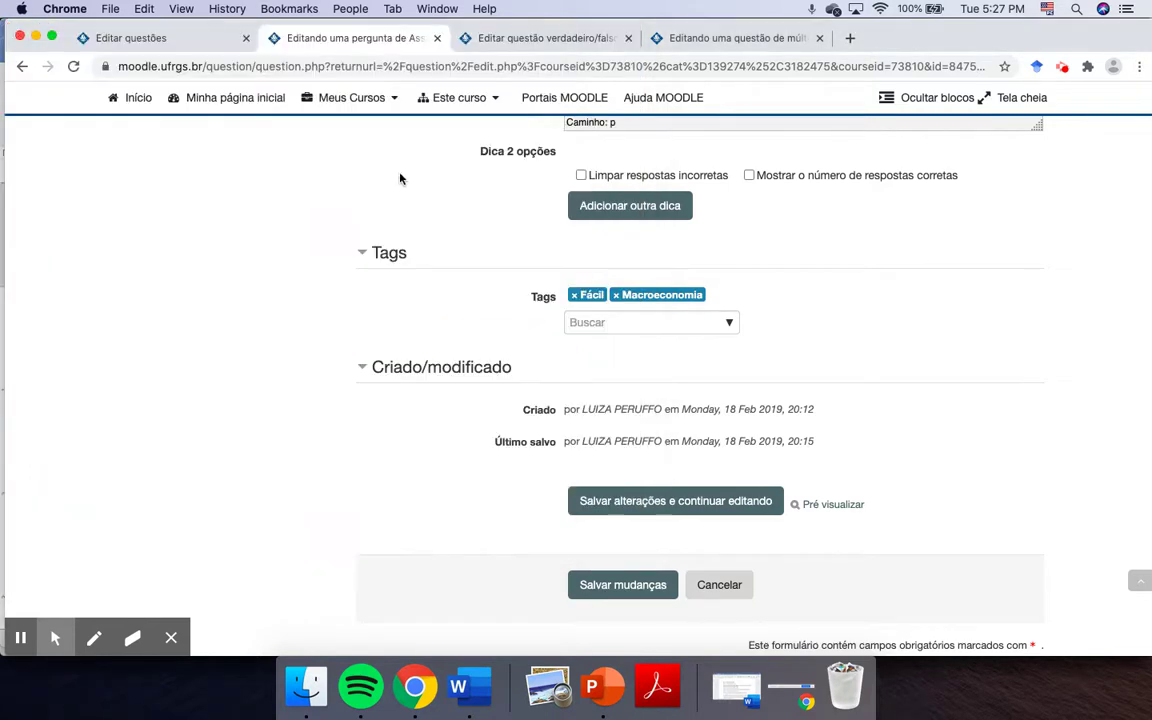
# Switch to the open true/false question "V/F Macroeconomia Câmbio" and examine its question text, correct answer and feedback for each option.
pyautogui.click(492, 40)
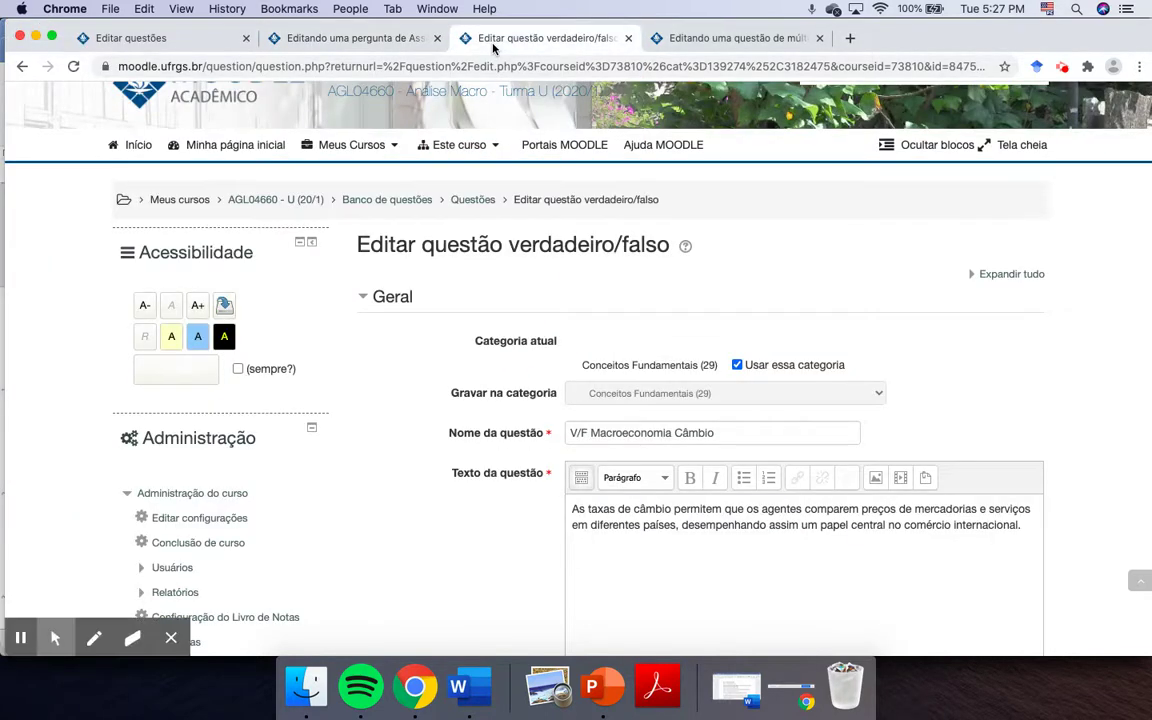
pyautogui.scroll(-3, 380, 337)
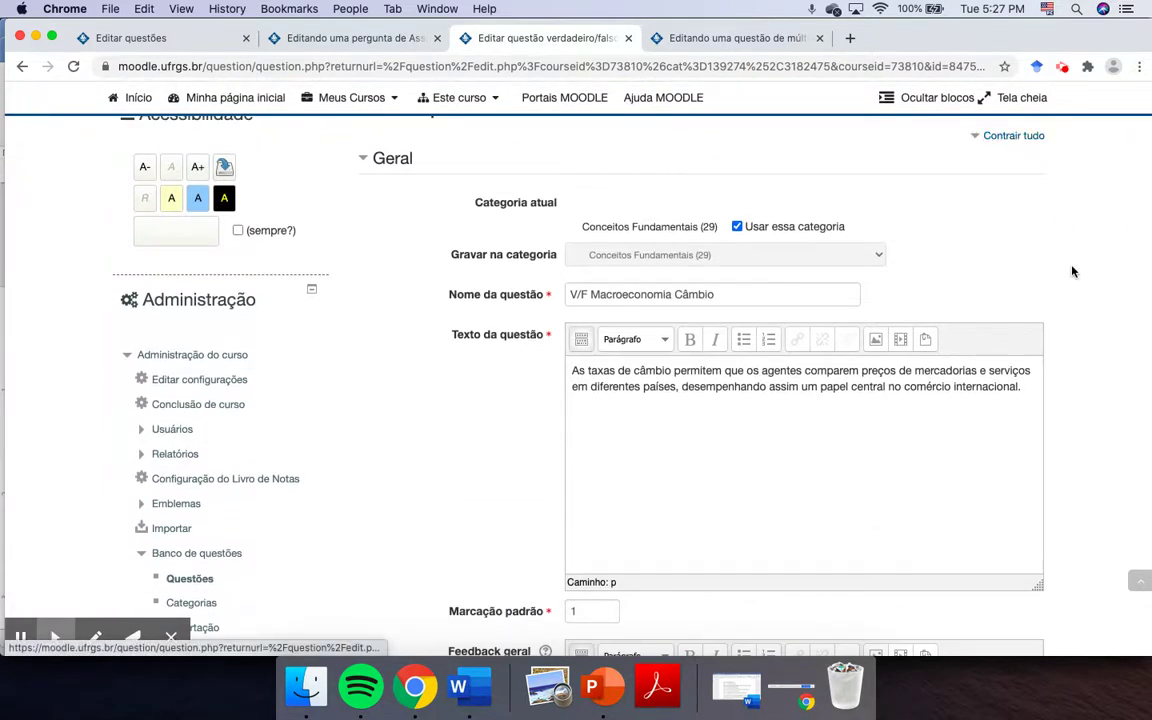
pyautogui.scroll(-3, 1072, 272)
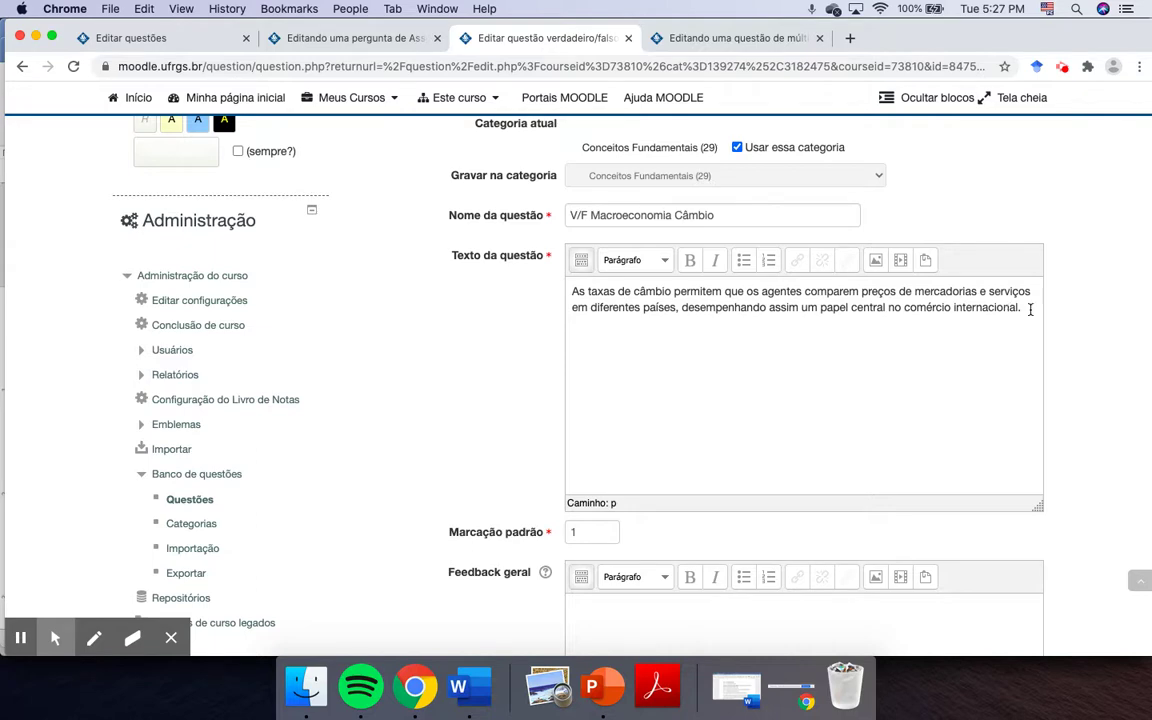
pyautogui.scroll(-5, 1041, 404)
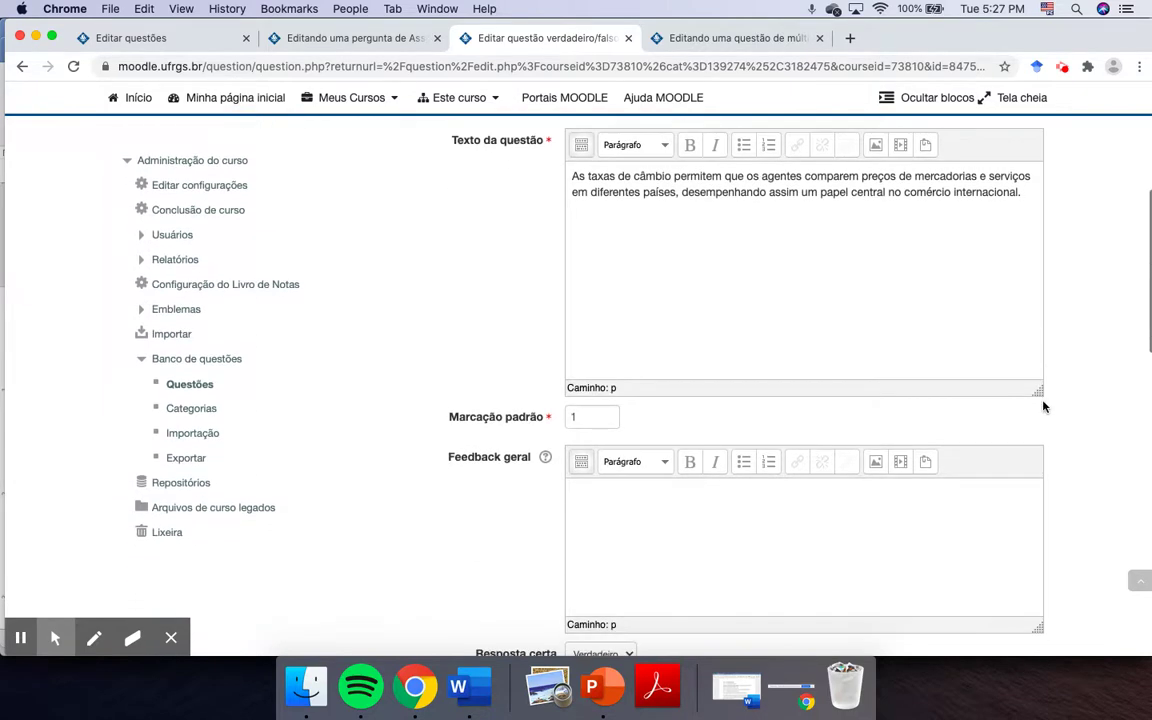
pyautogui.scroll(-3, 1043, 407)
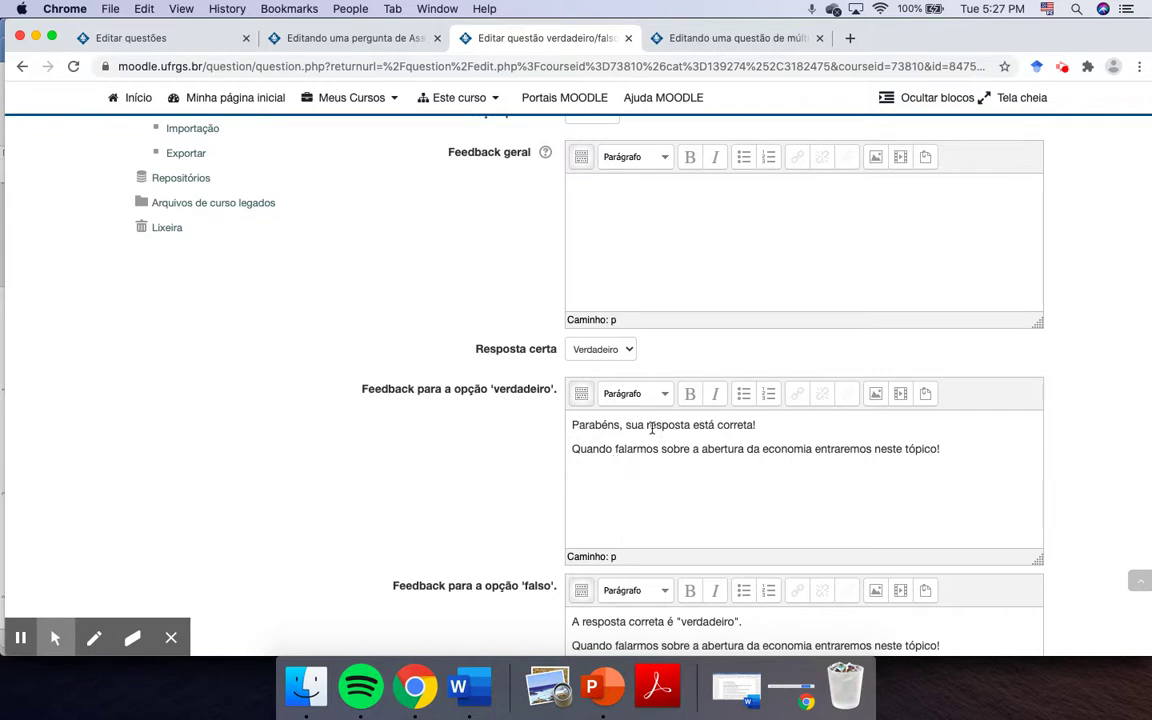
pyautogui.scroll(-3, 678, 479)
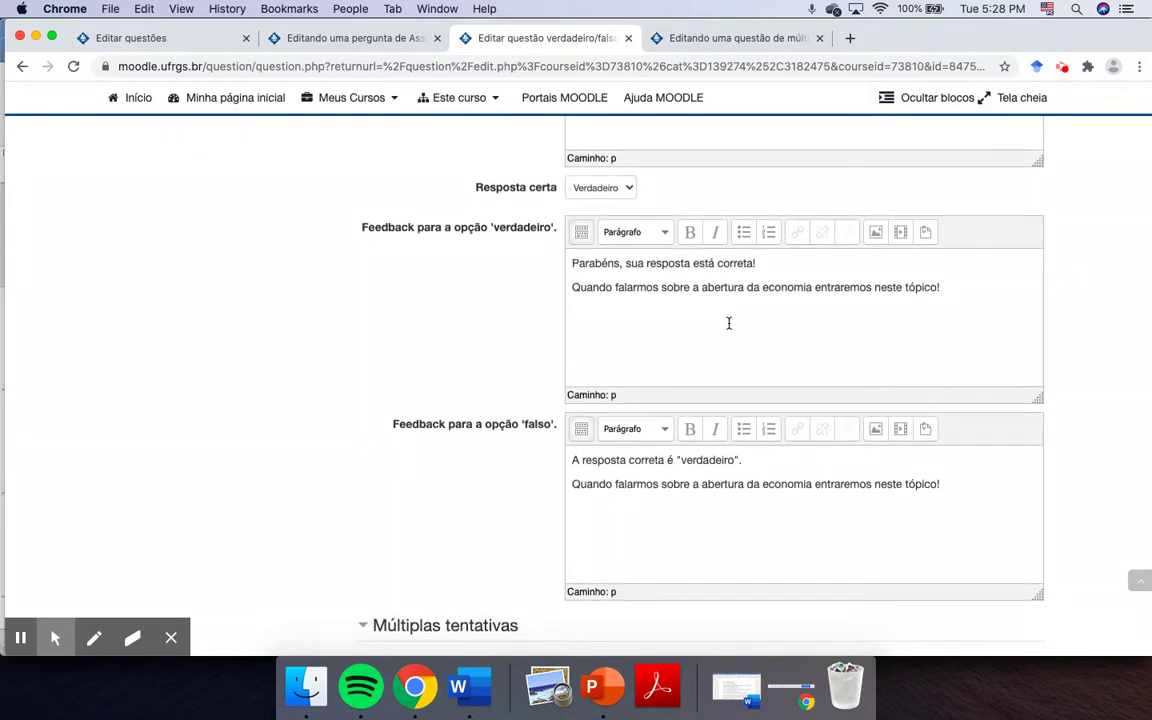
# Check the true/false question's attempt penalty and tags, and open its preview.
pyautogui.scroll(-2, 745, 348)
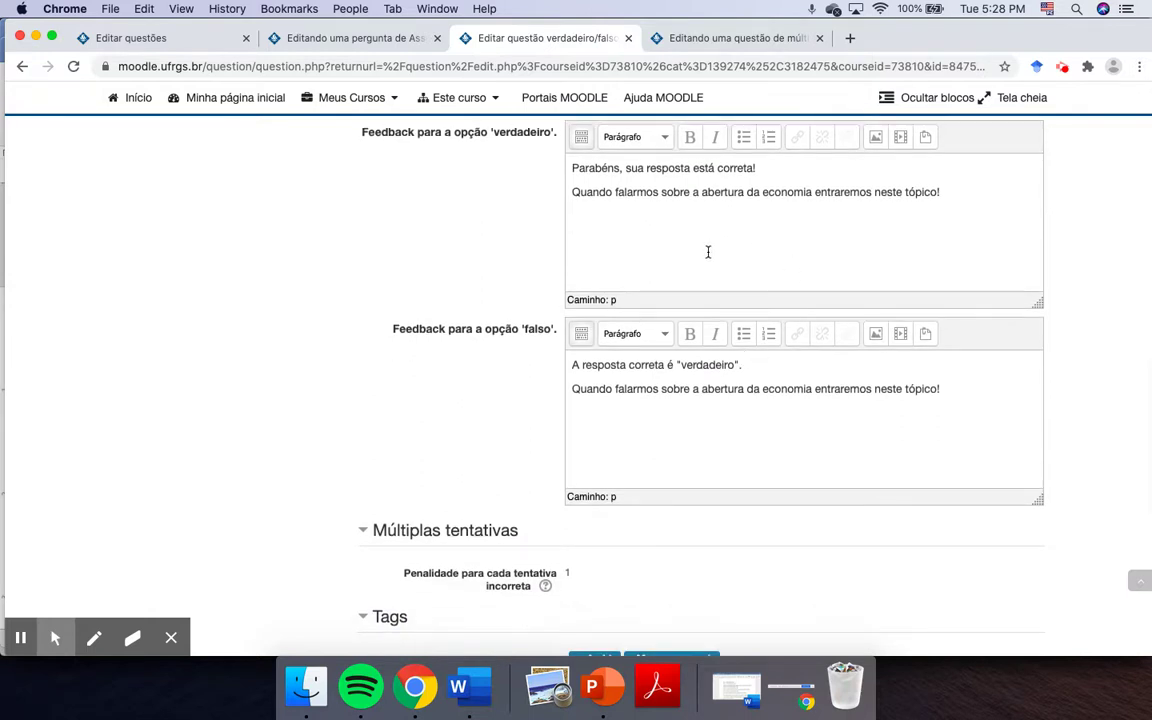
pyautogui.scroll(-1, 722, 455)
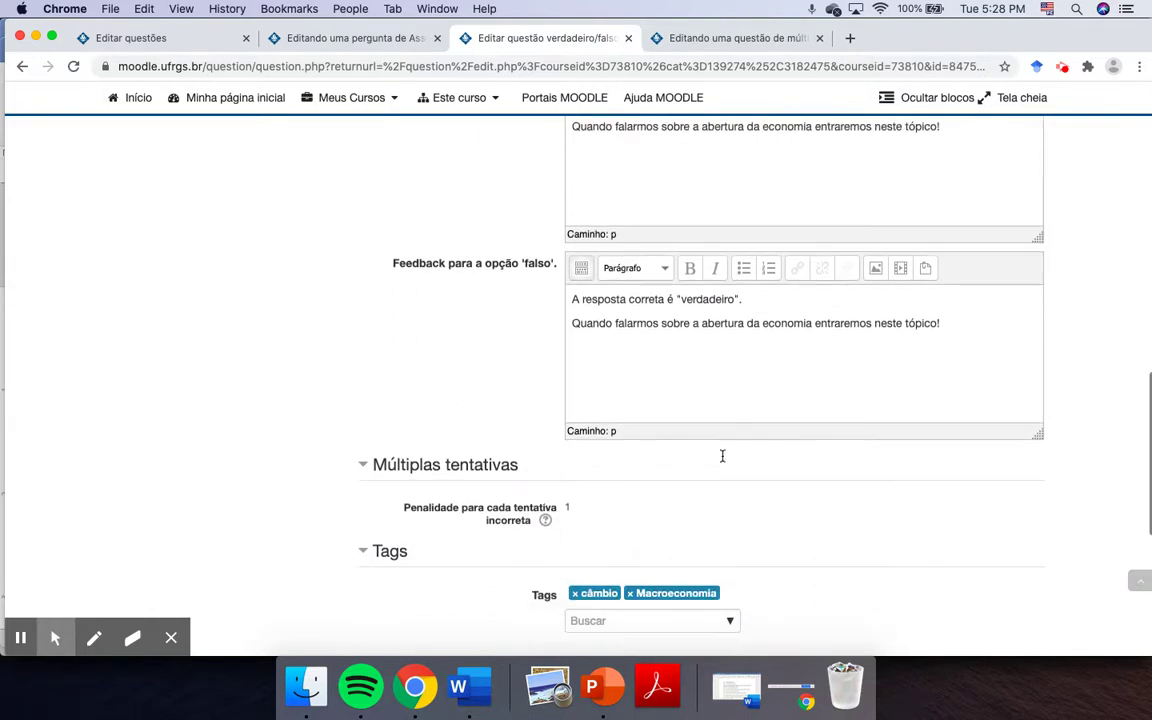
pyautogui.scroll(-5, 723, 461)
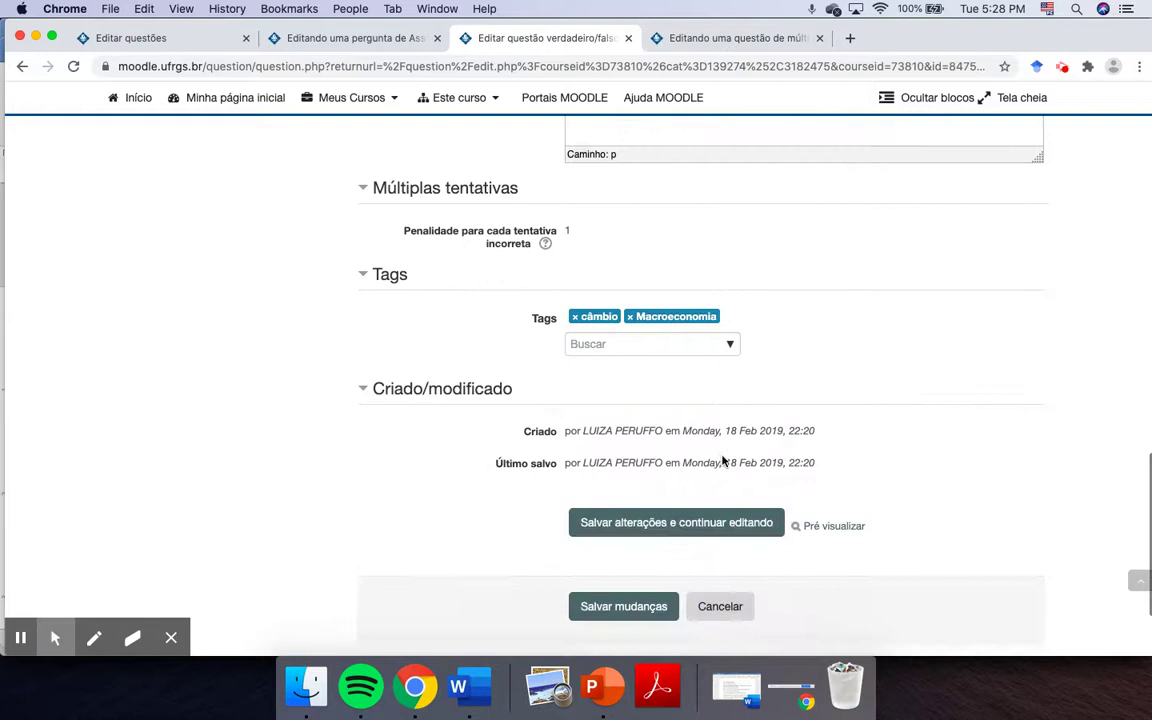
pyautogui.click(826, 518)
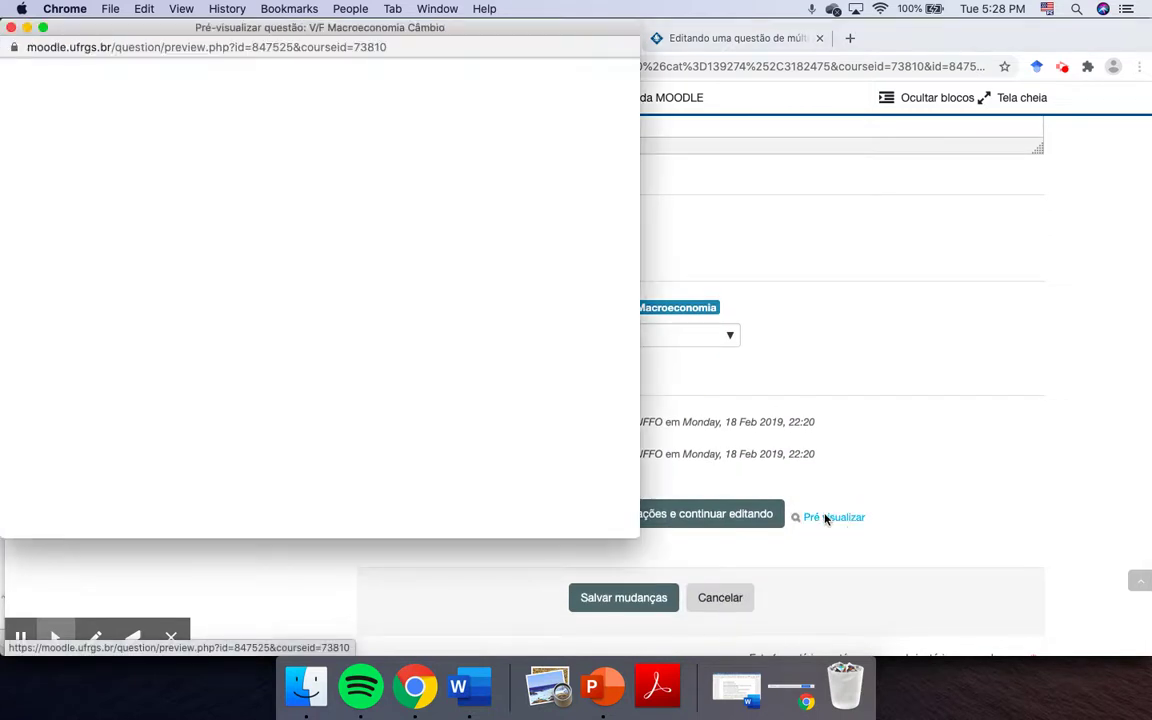
# Answer the previewed true/false question with Verdadeiro, verify the answer and review its marking and feedback.
pyautogui.scroll(-2, 350, 415)
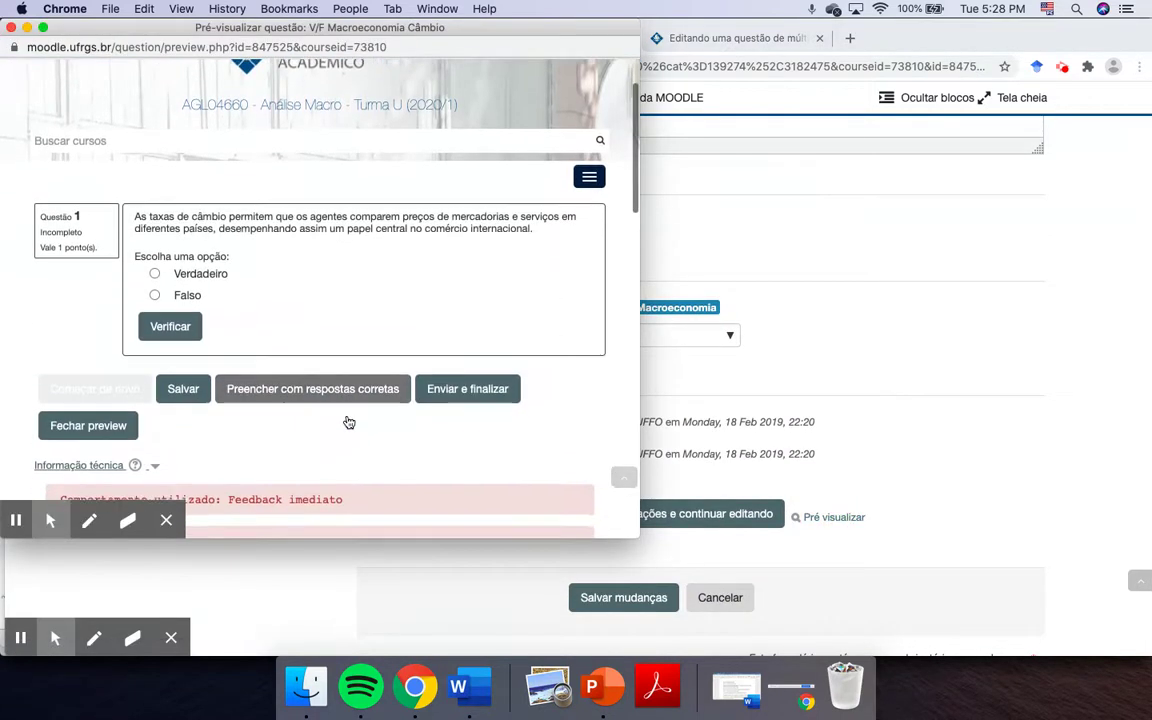
pyautogui.click(194, 281)
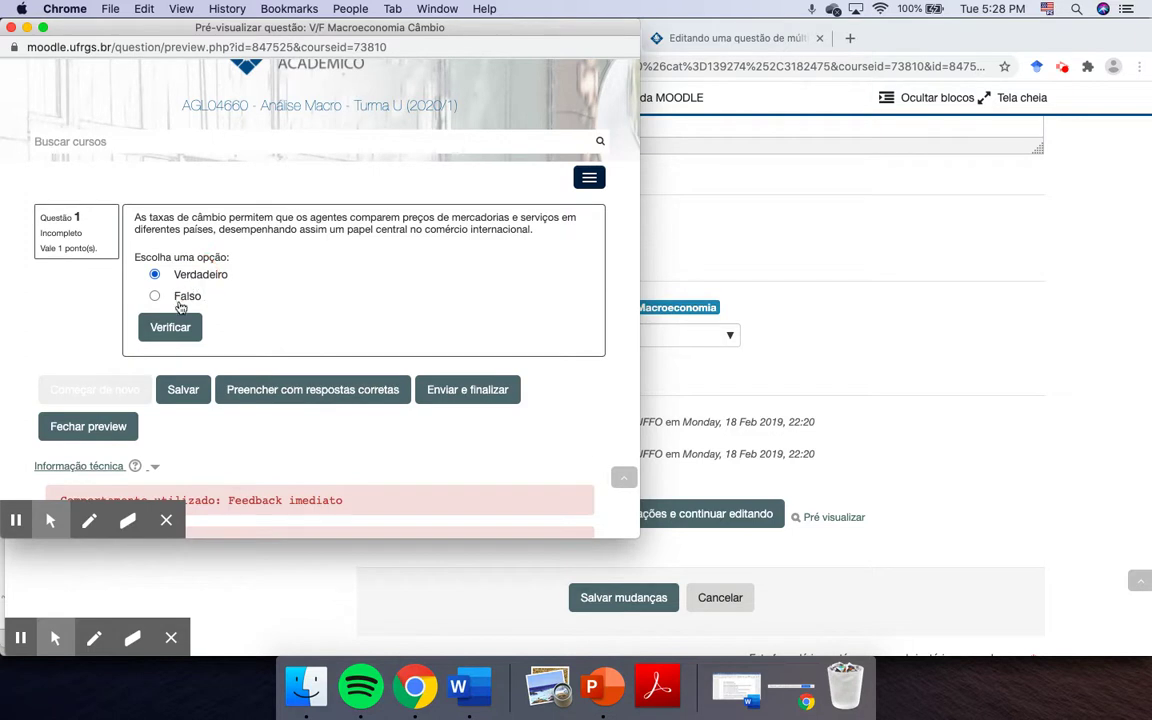
pyautogui.click(170, 327)
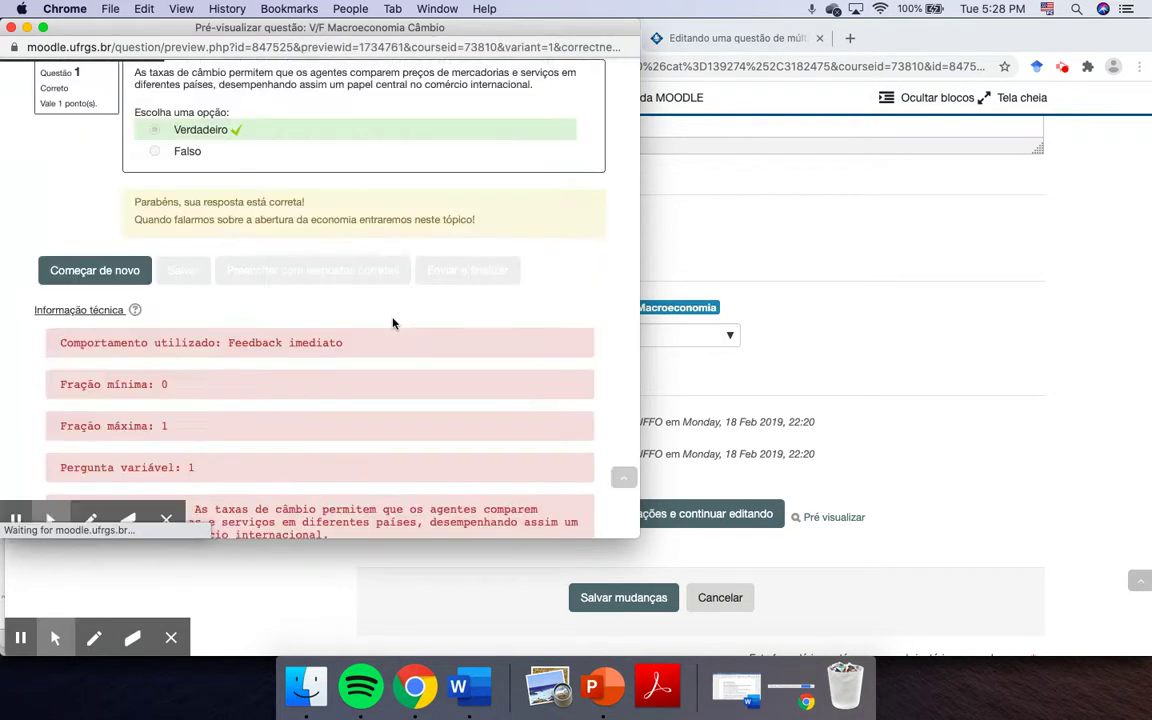
pyautogui.scroll(4, 353, 300)
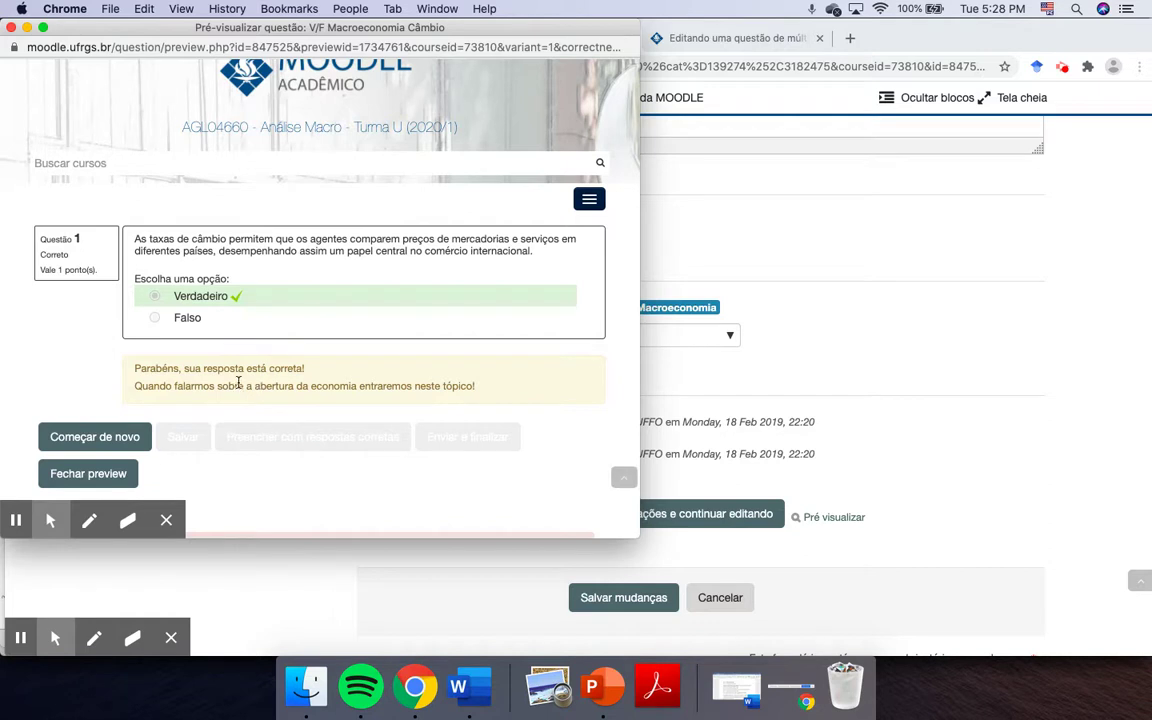
# Restart the previewed question, answer it with Falso and verify the answer.
pyautogui.click(115, 437)
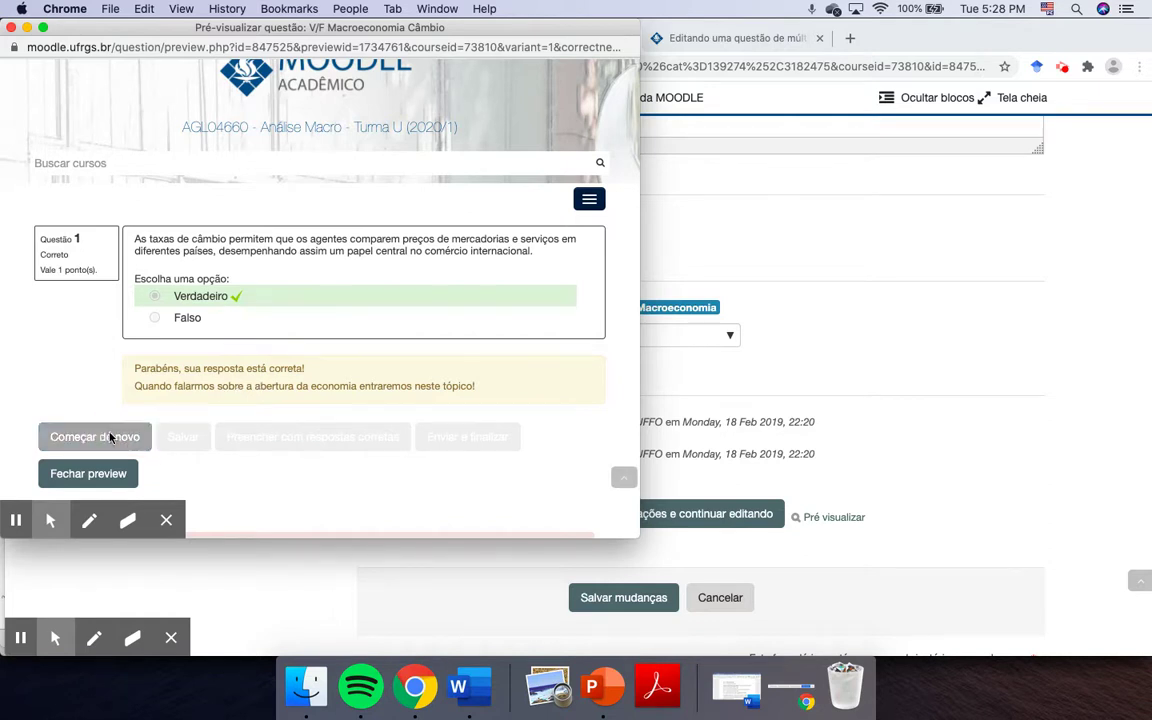
pyautogui.click(185, 377)
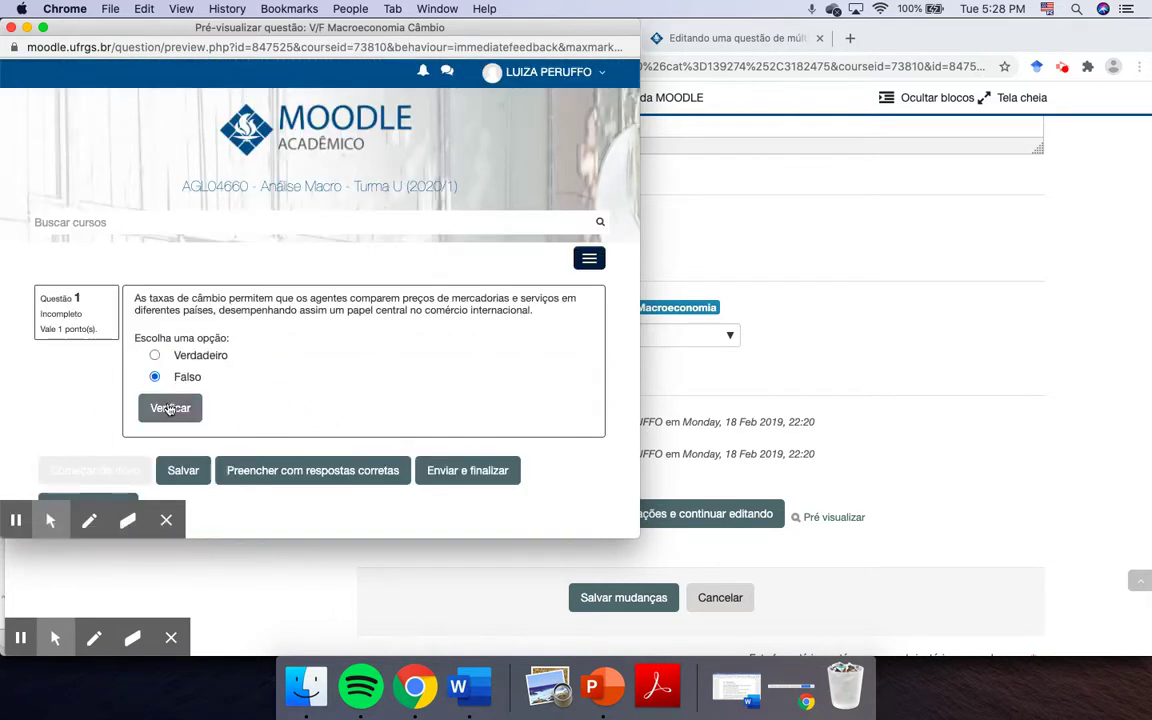
pyautogui.click(170, 407)
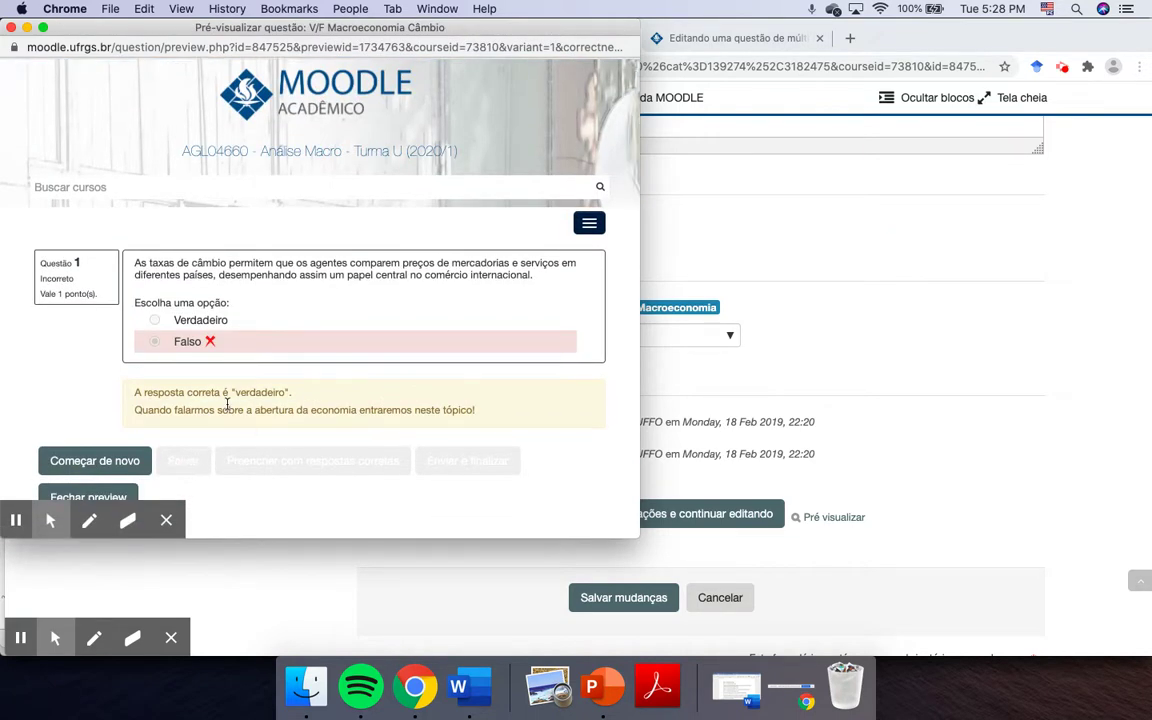
# Examine the feedback, technical information and attempt options of the Falso attempt, and close the preview.
pyautogui.scroll(-5, 300, 404)
pyautogui.scroll(3, 411, 411)
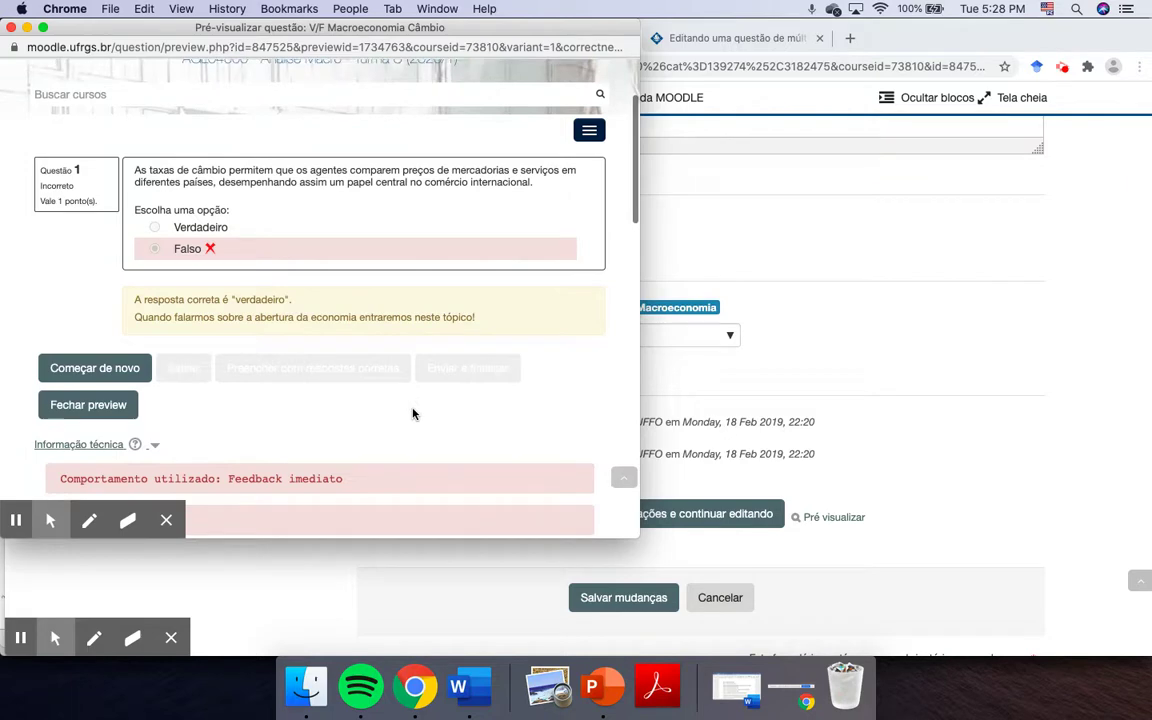
pyautogui.scroll(-8, 413, 413)
pyautogui.scroll(-5, 413, 413)
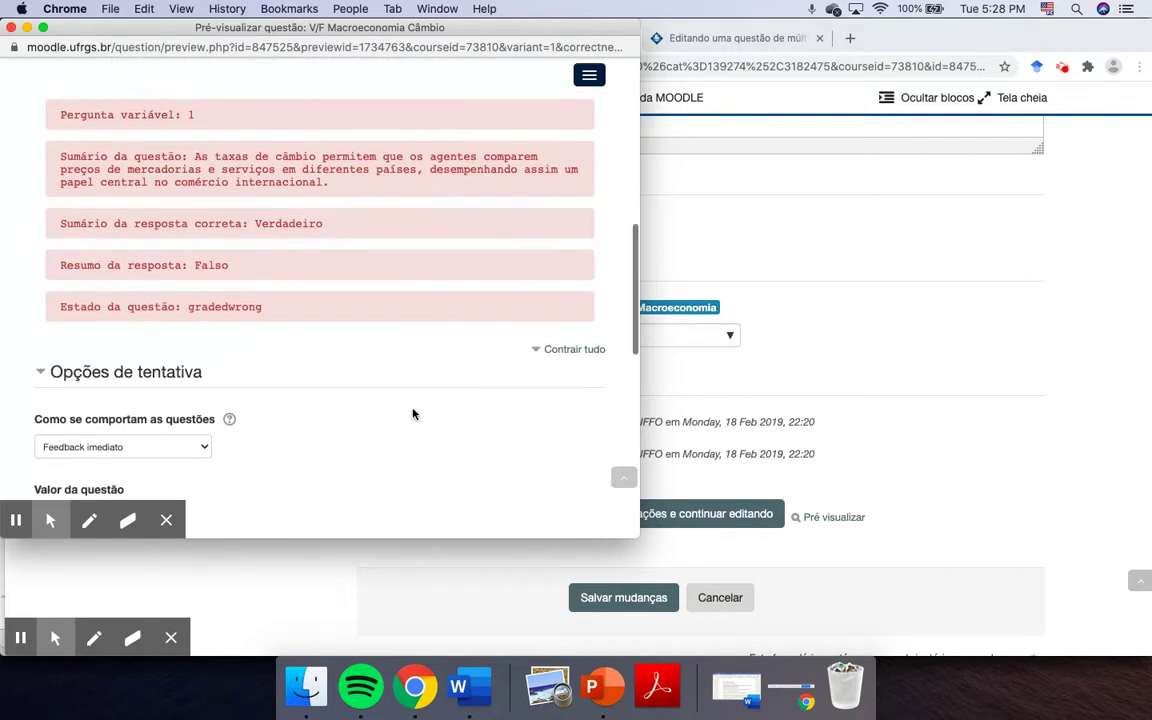
pyautogui.scroll(6, 413, 413)
pyautogui.scroll(5, 412, 412)
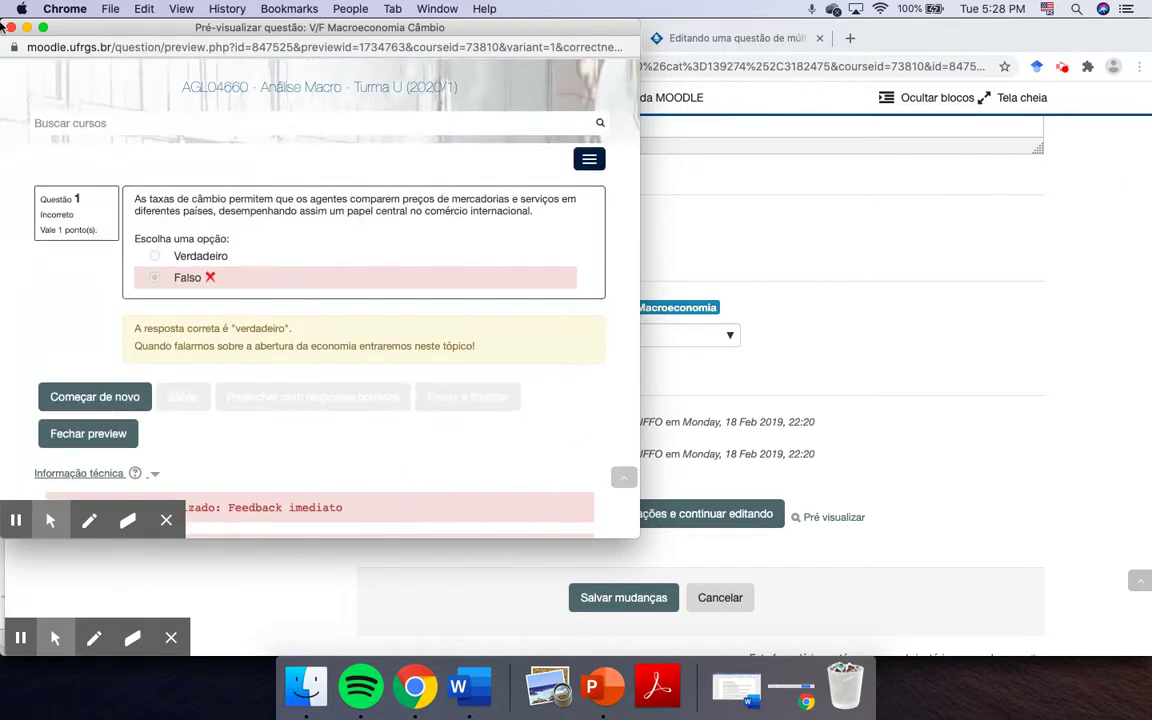
pyautogui.click(9, 27)
pyautogui.scroll(10, 570, 310)
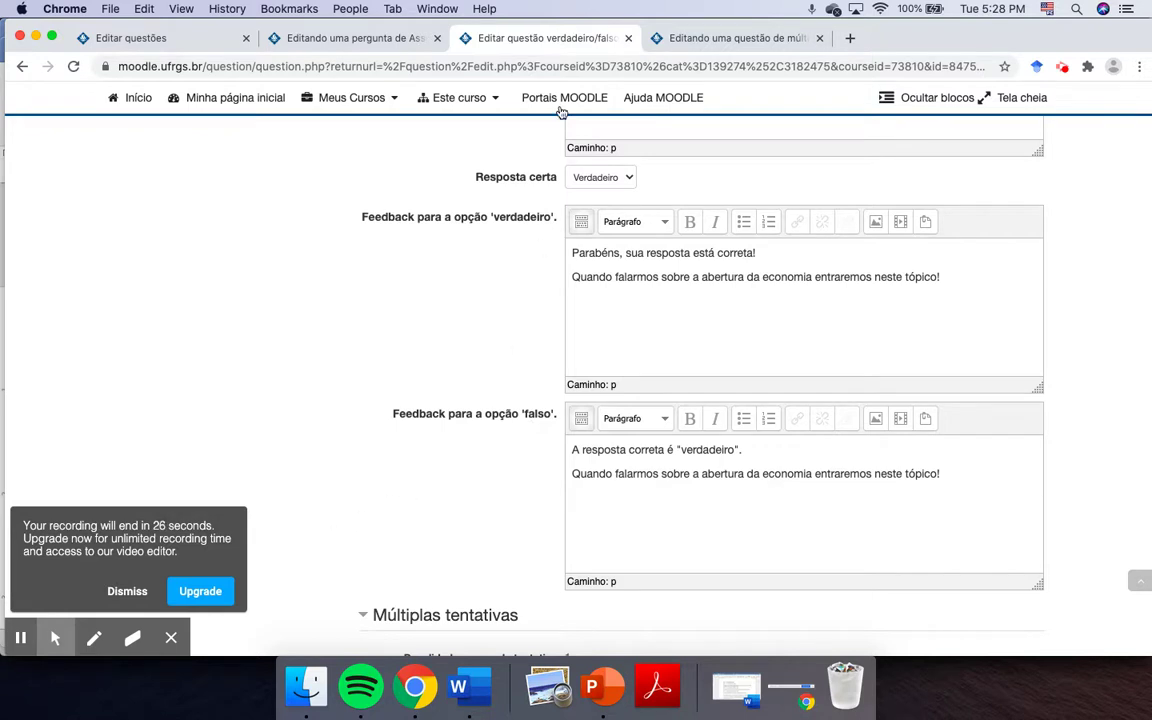
# Switch to the open question "Múltipla Escolha Mercado de Bens" and examine its text, answer settings and the grade and feedback of each choice.
pyautogui.click(674, 38)
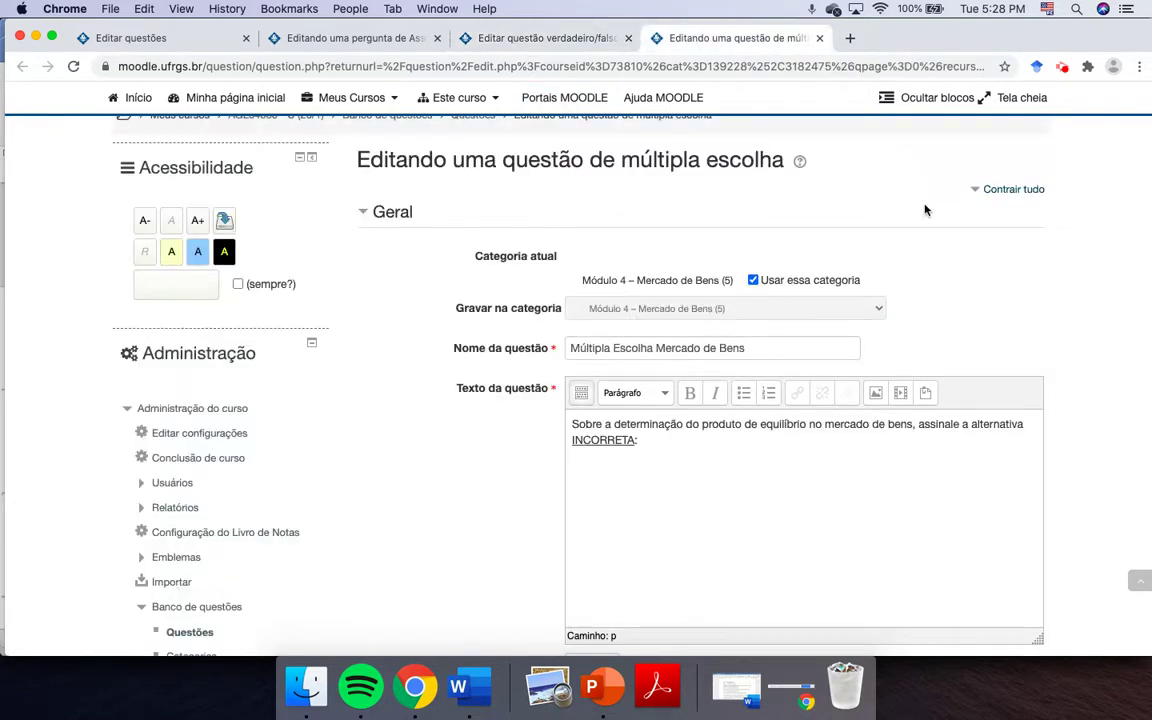
pyautogui.scroll(-1, 1003, 242)
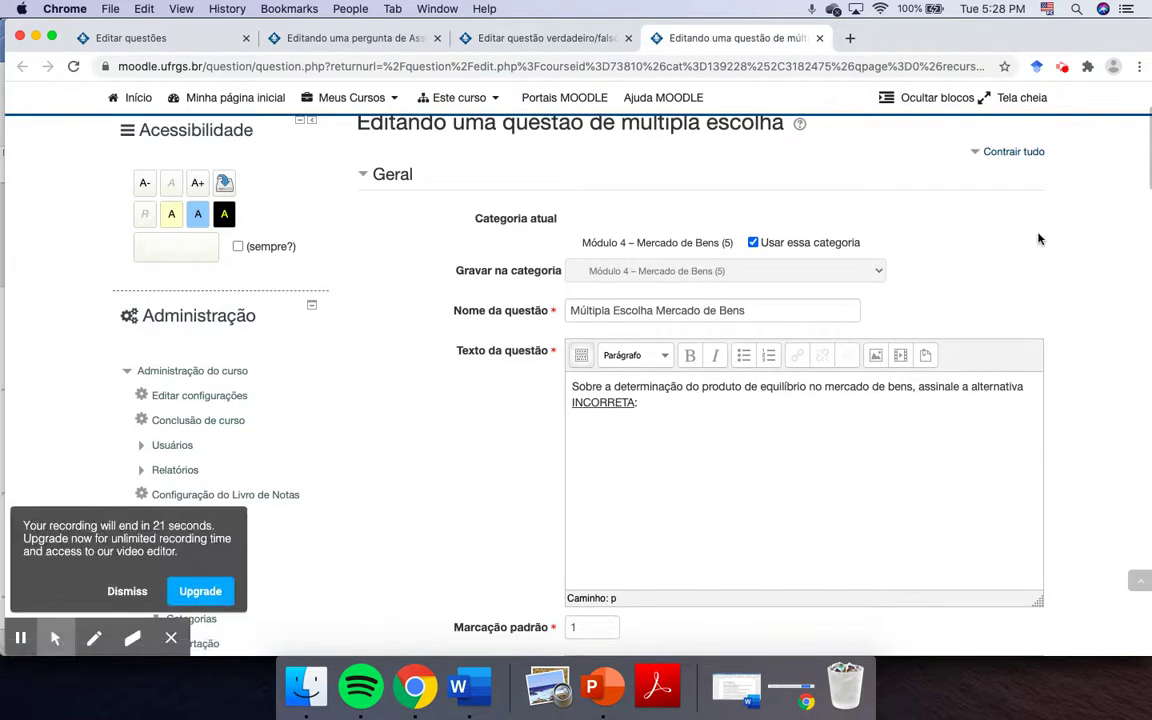
pyautogui.scroll(-1, 1035, 240)
pyautogui.scroll(-1, 1040, 241)
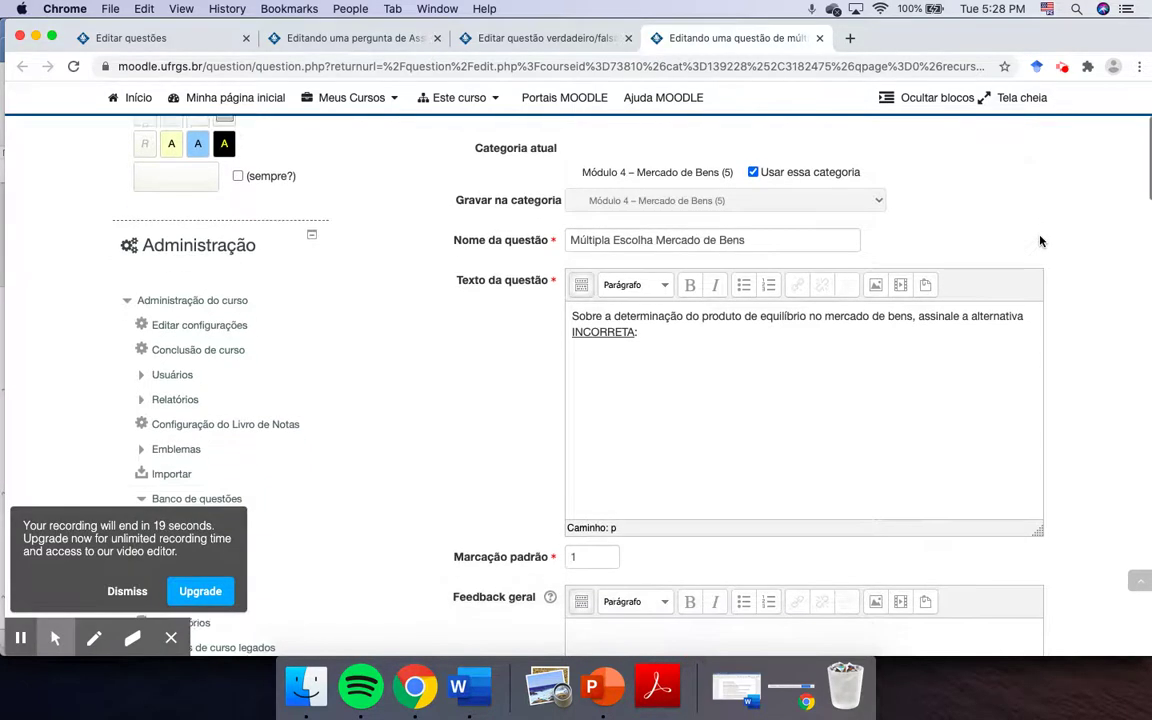
pyautogui.scroll(-3, 1040, 241)
pyautogui.scroll(-4, 1040, 241)
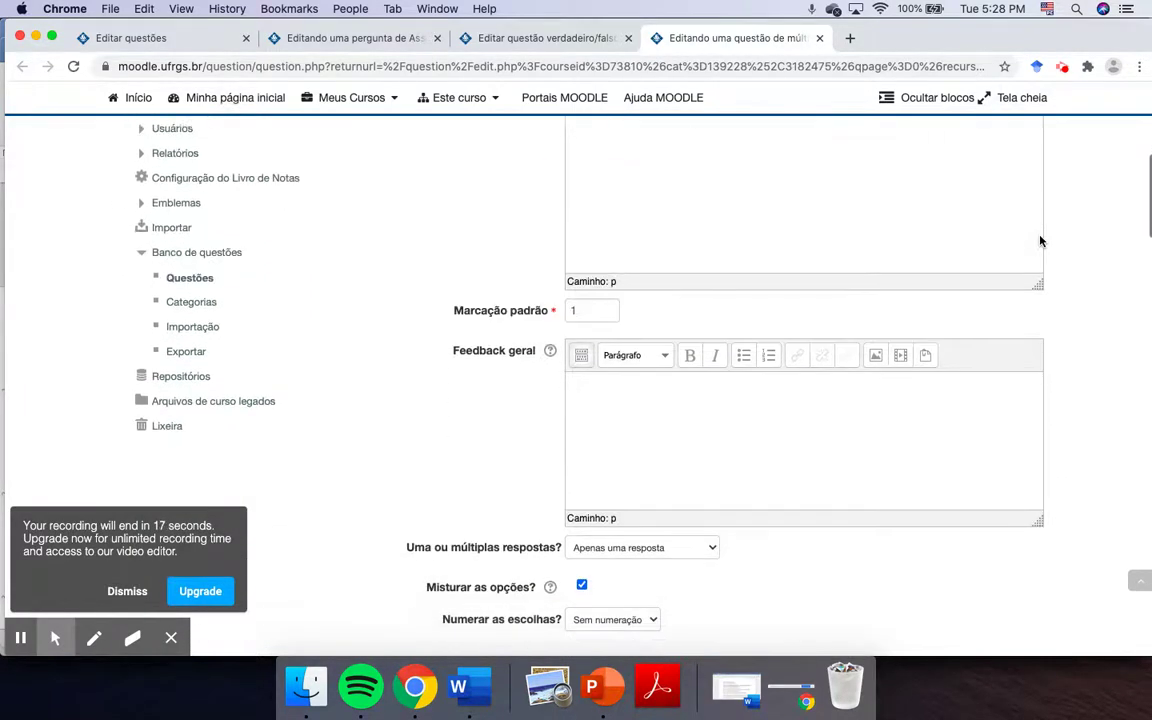
pyautogui.scroll(-8, 1040, 241)
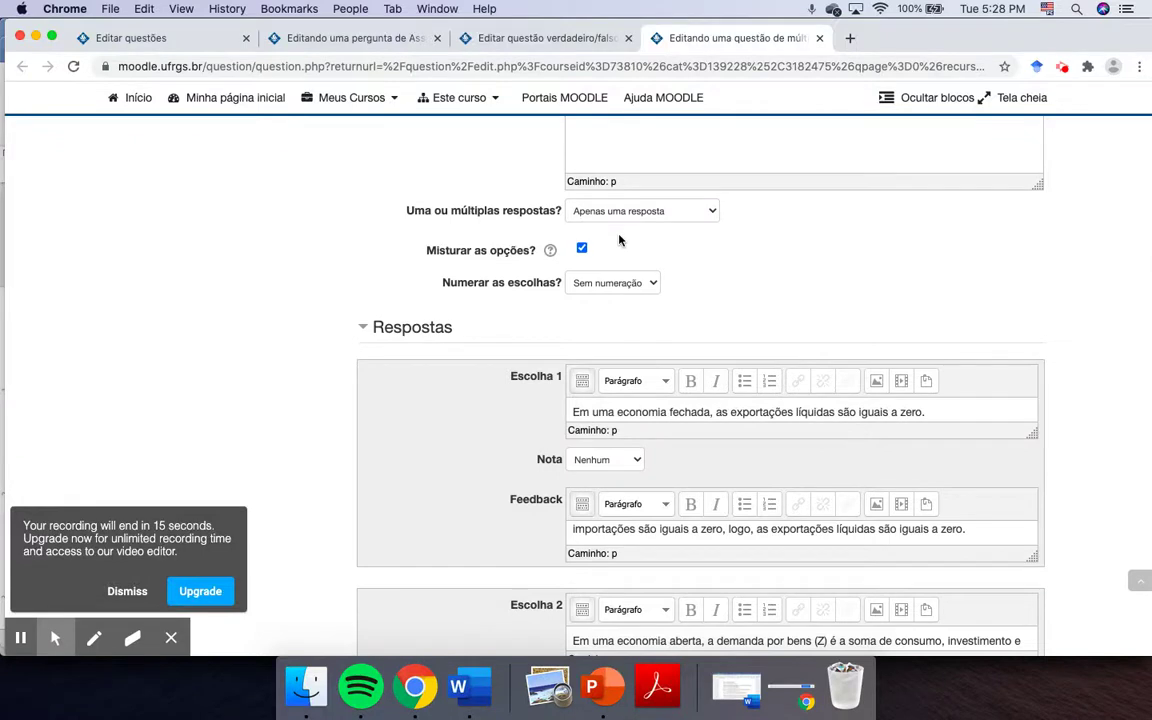
pyautogui.scroll(-1, 700, 252)
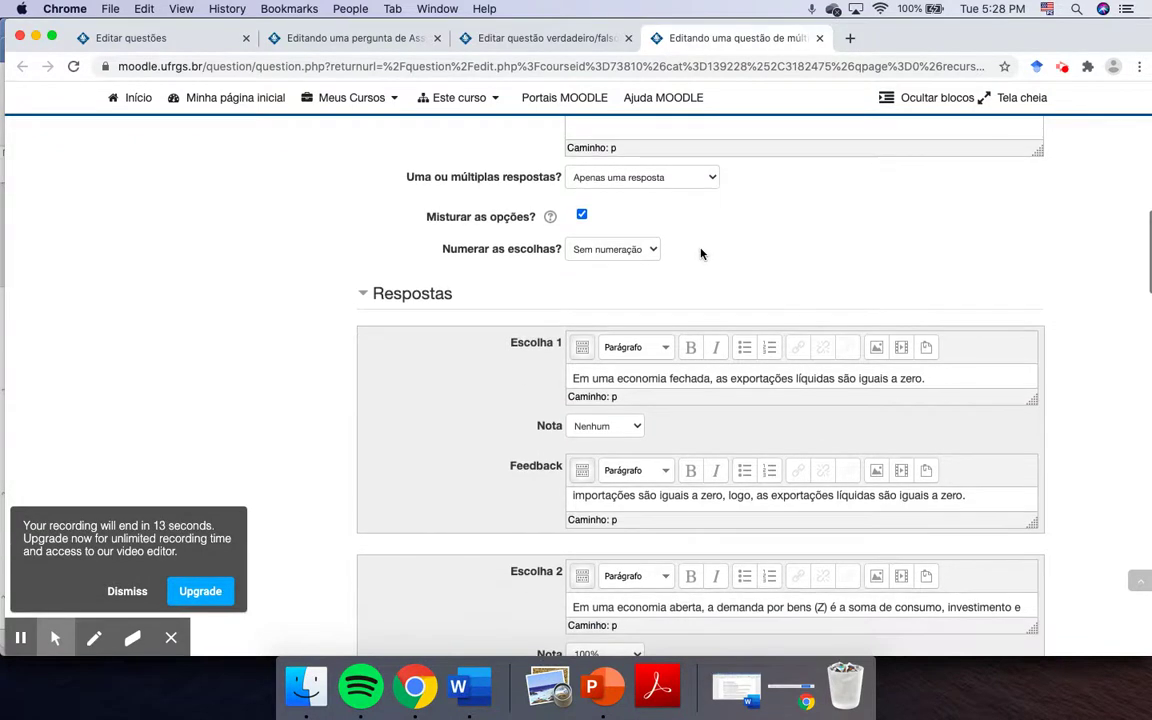
pyautogui.scroll(-2, 700, 252)
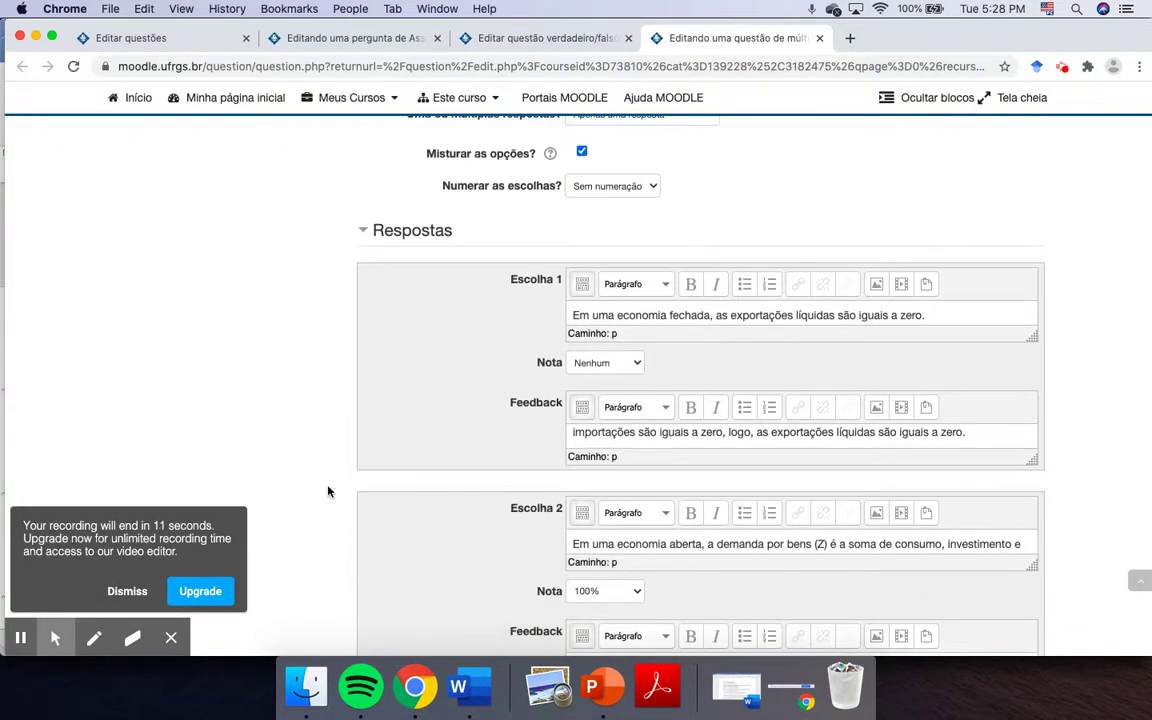